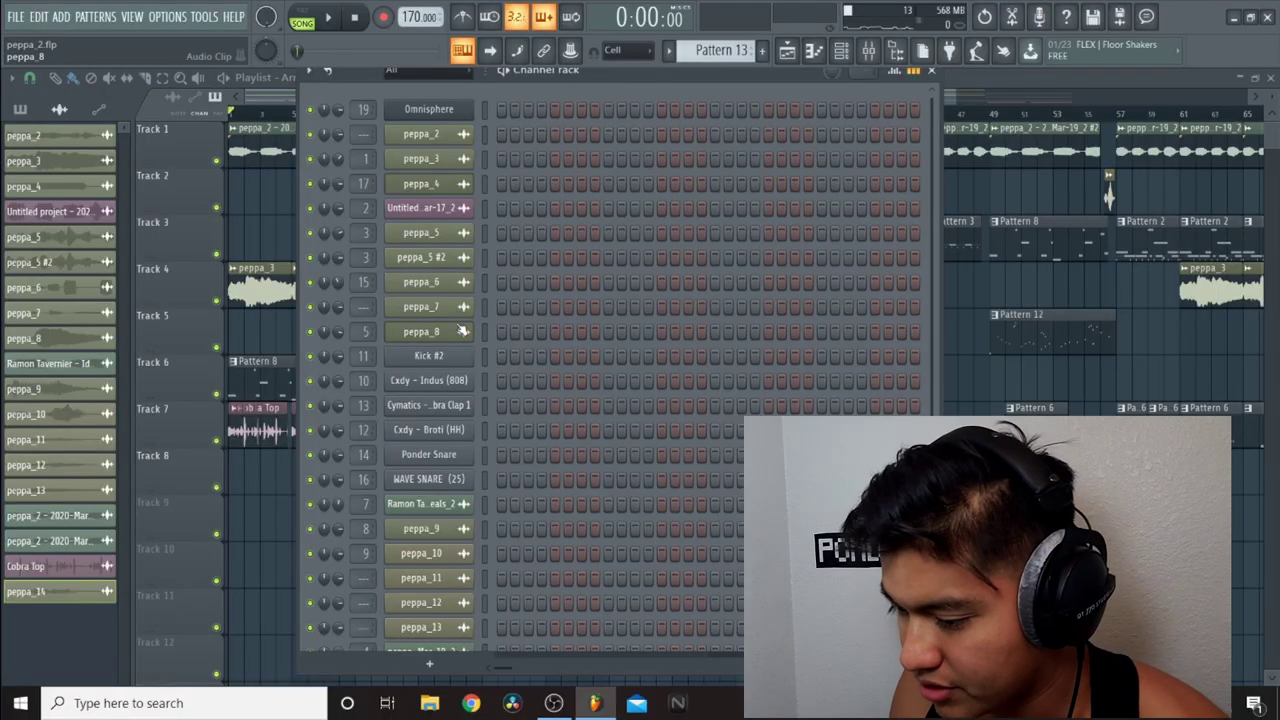
Step: Check the peppa_8, peppa_7, peppa_6, peppa_5 #2, peppa_5 and peppa_4 sample settings, then show the pattern list
click(447, 334)
click(448, 306)
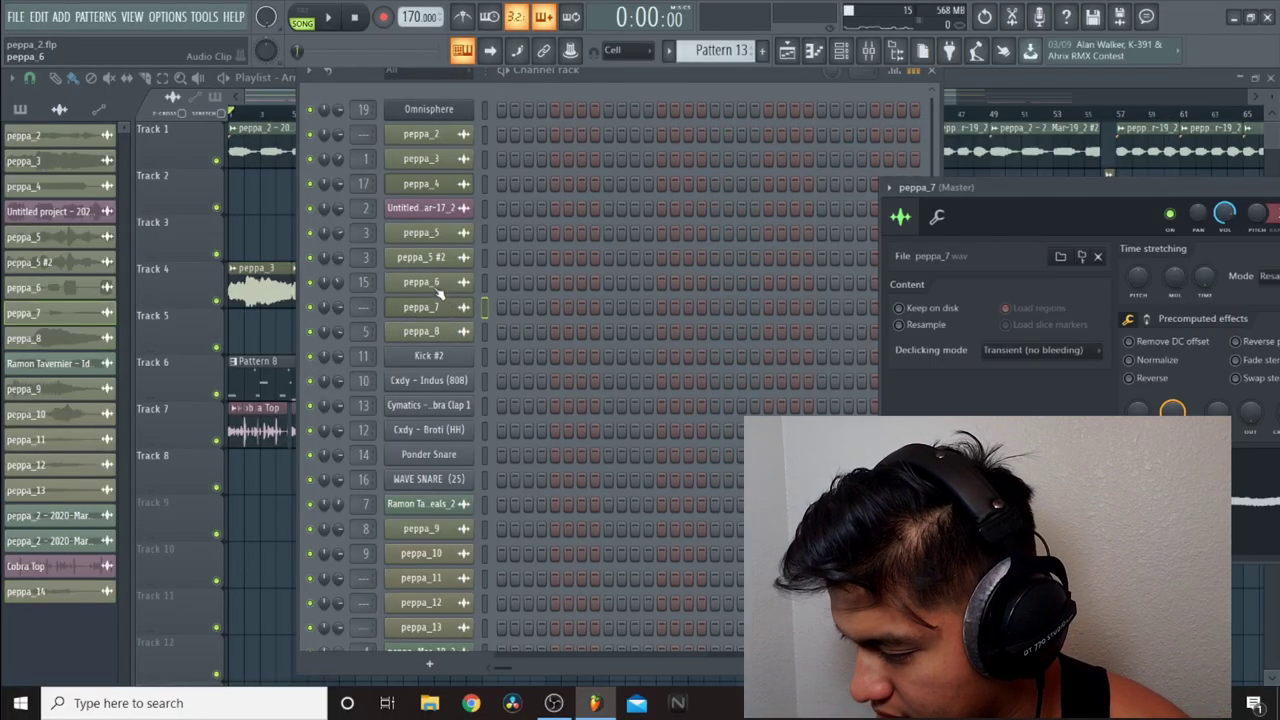
click(456, 288)
click(443, 258)
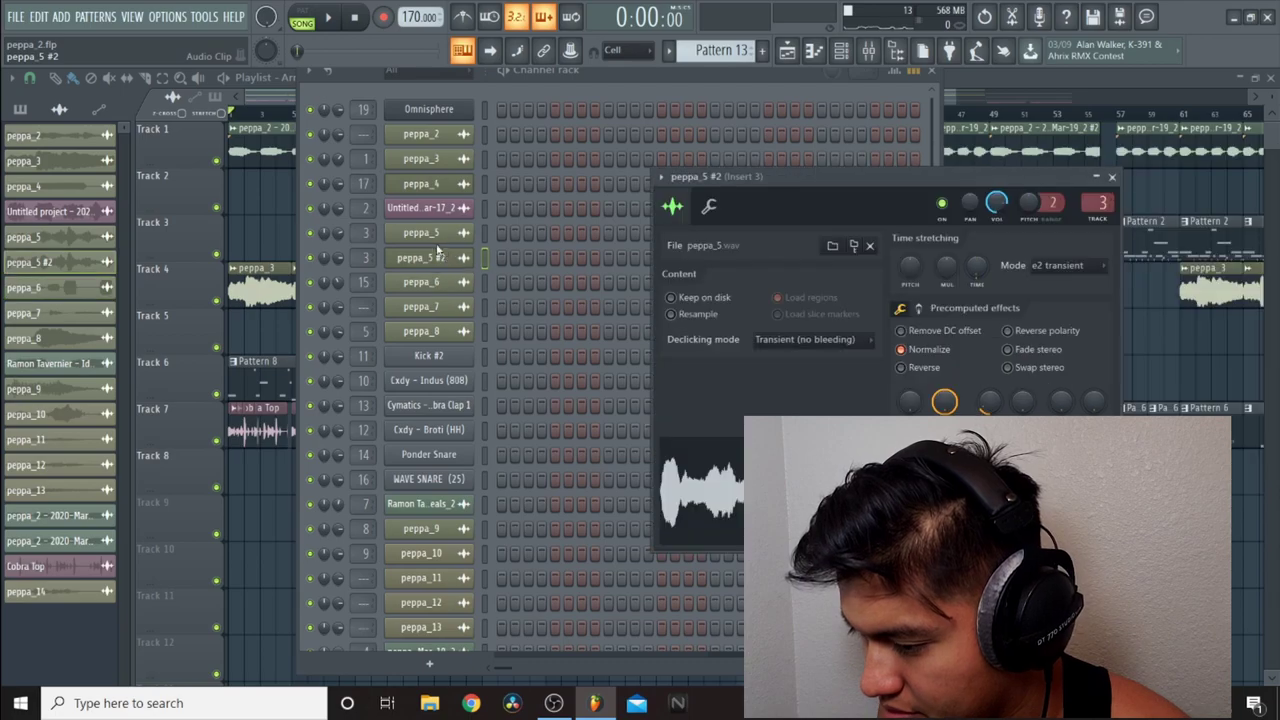
click(440, 234)
click(425, 184)
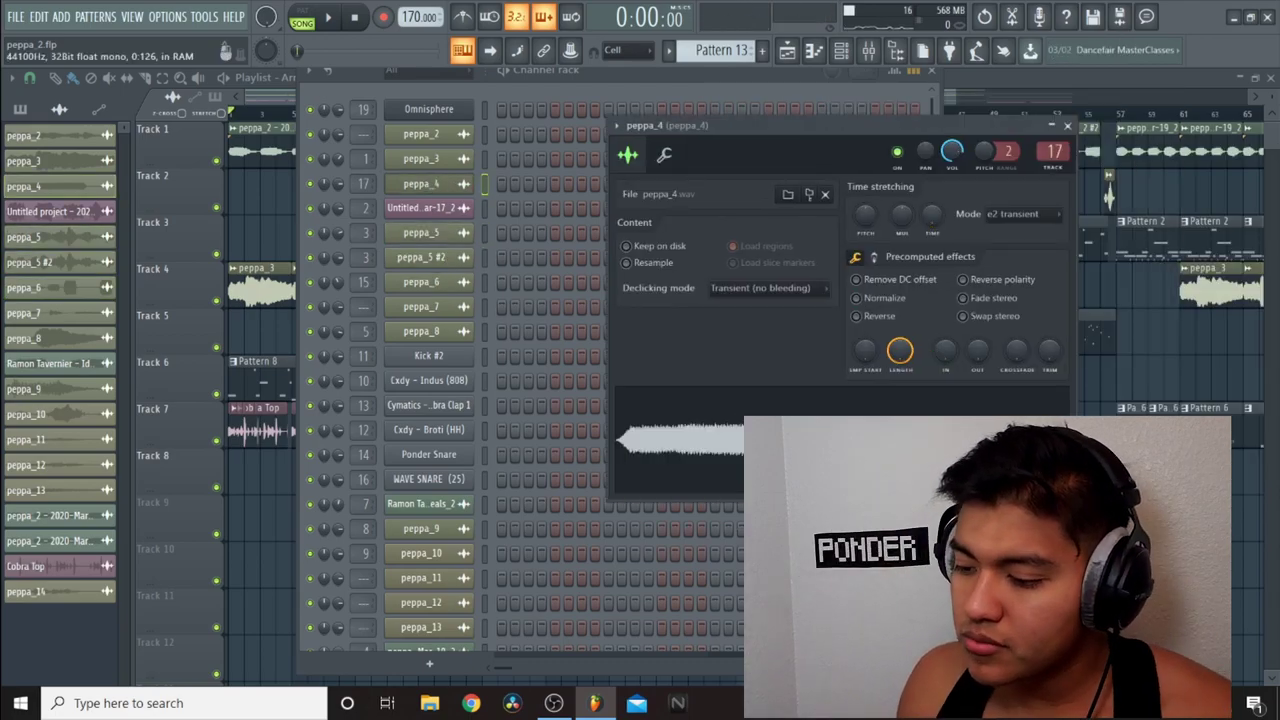
click(23, 132)
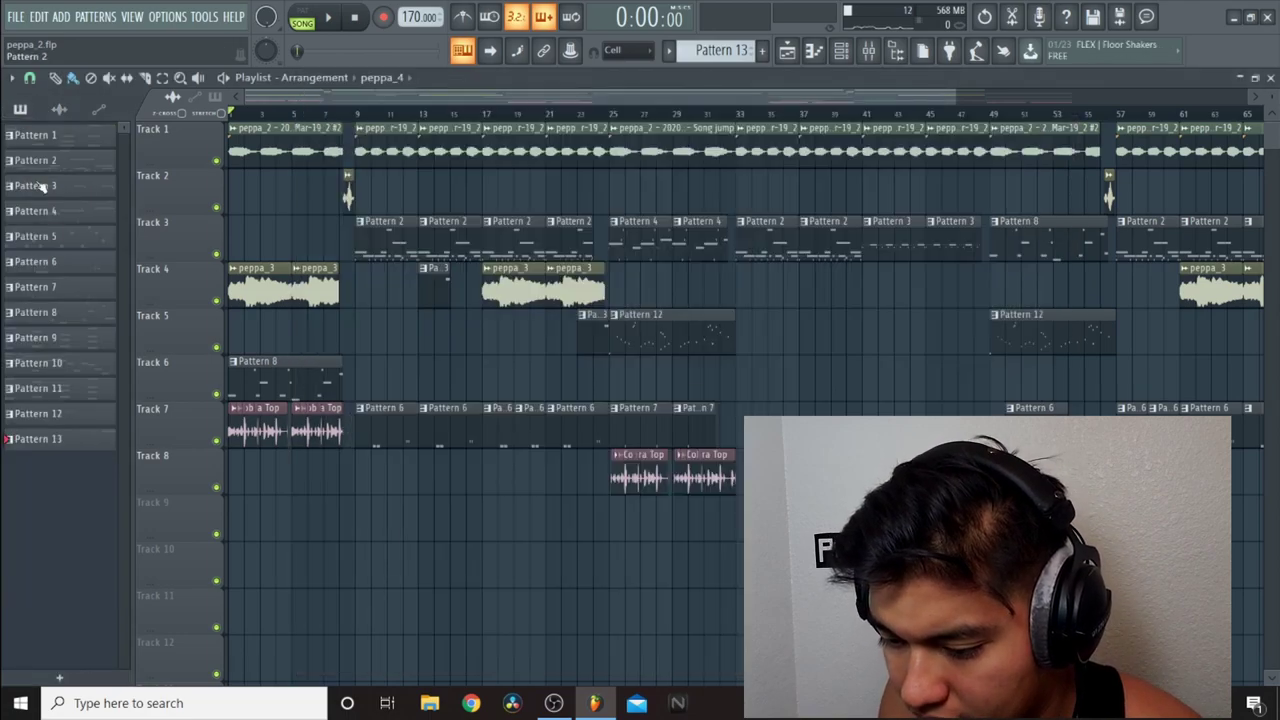
Step: Play Pattern 9's notes in the piano roll with velocities hidden, then stop and return to the playlist
double_click(85, 342)
scroll(322, 120, down, 3)
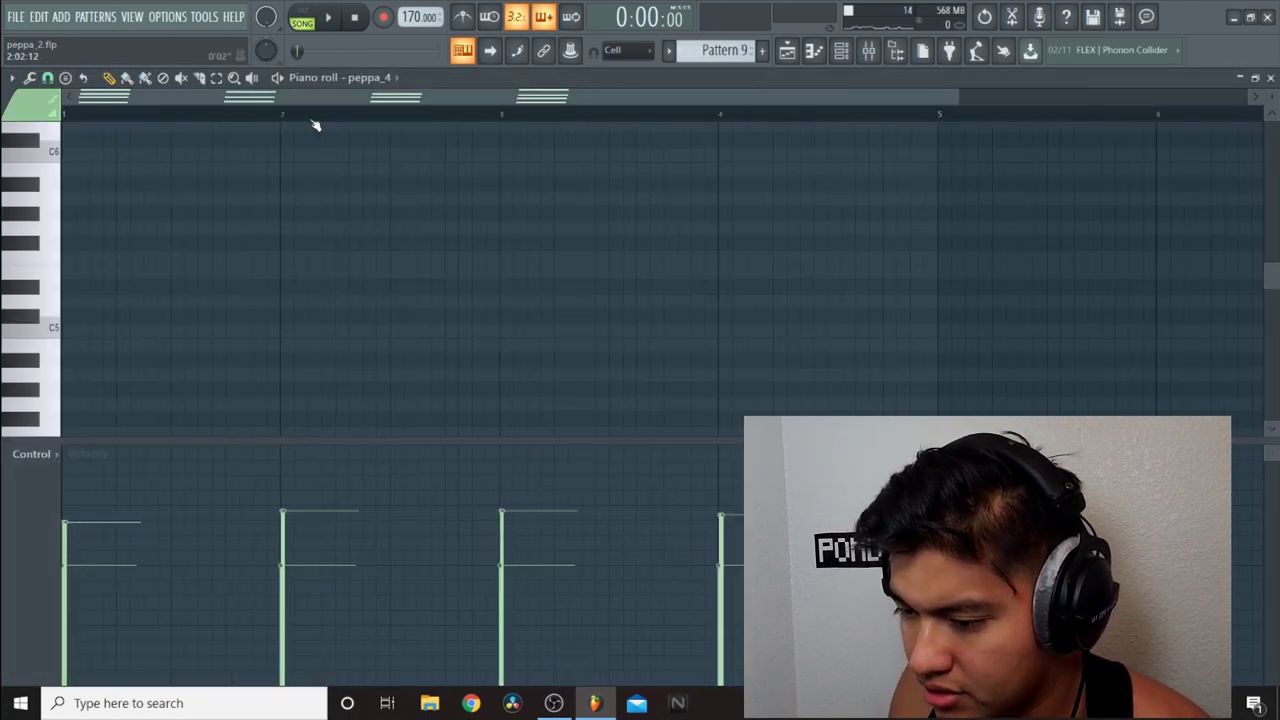
key(space)
scroll(343, 200, down, 2)
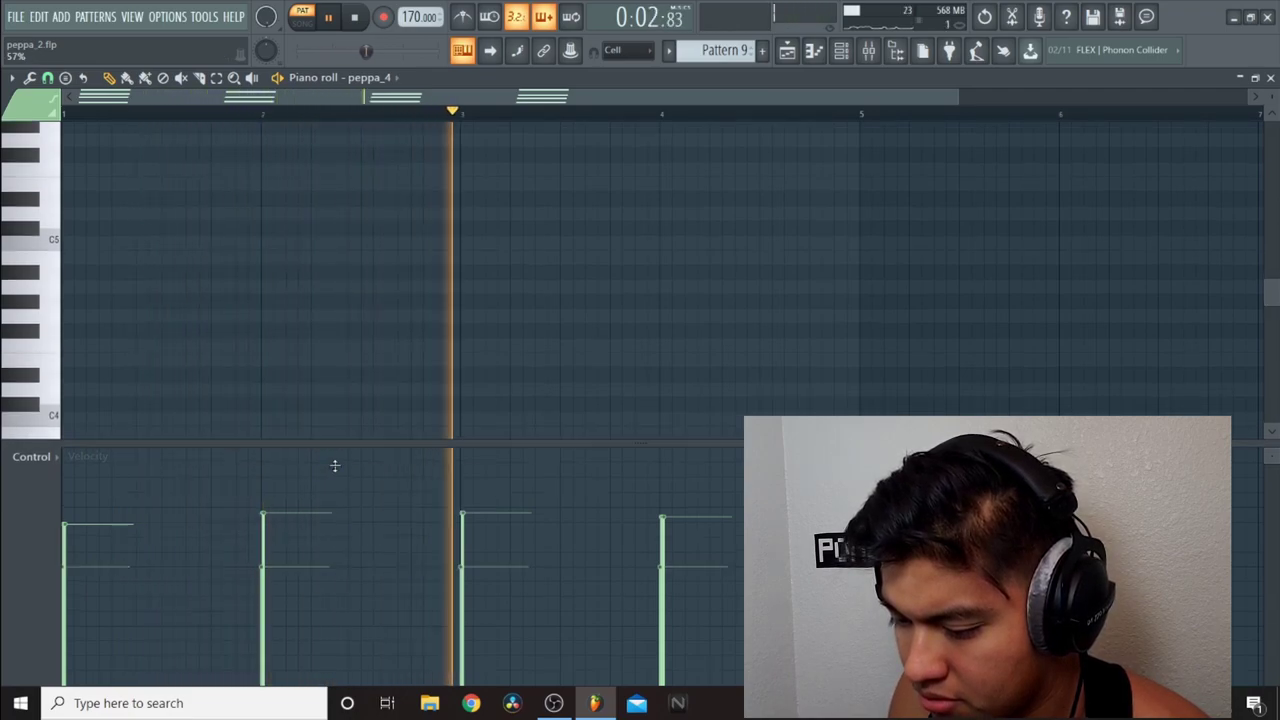
drag(334, 463, 343, 634)
scroll(338, 380, down, 3)
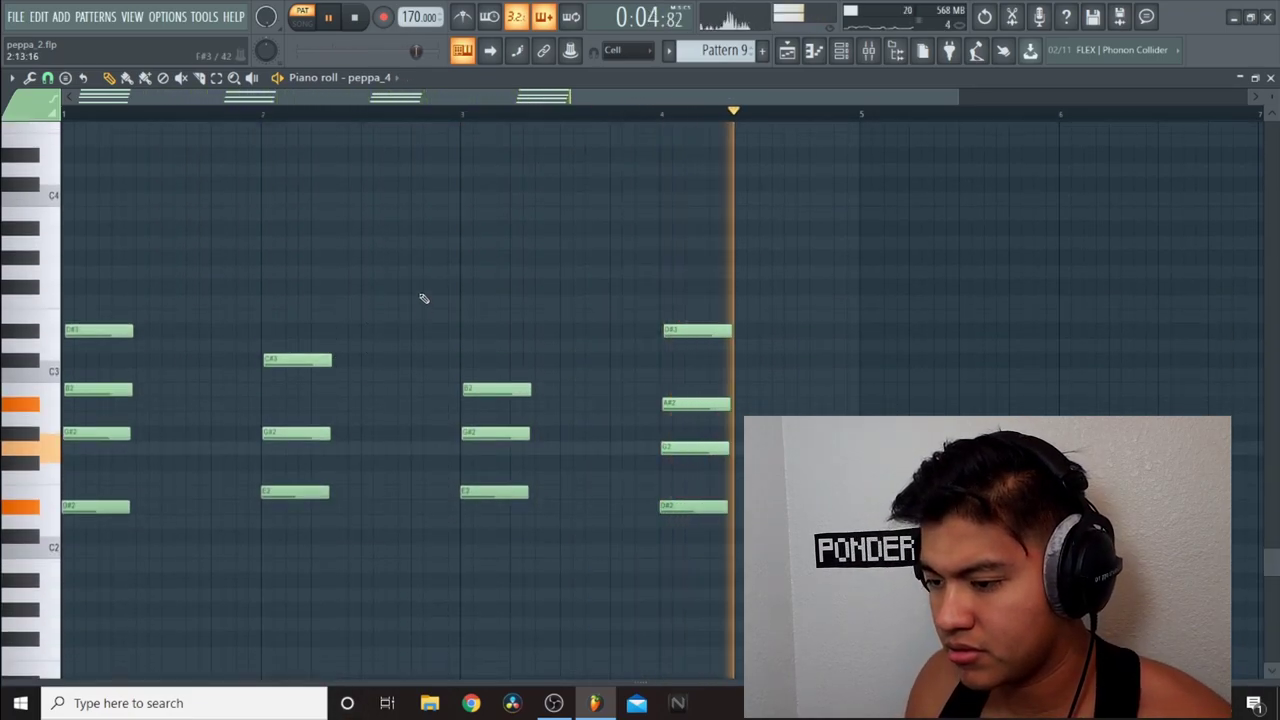
key(space)
click(1270, 79)
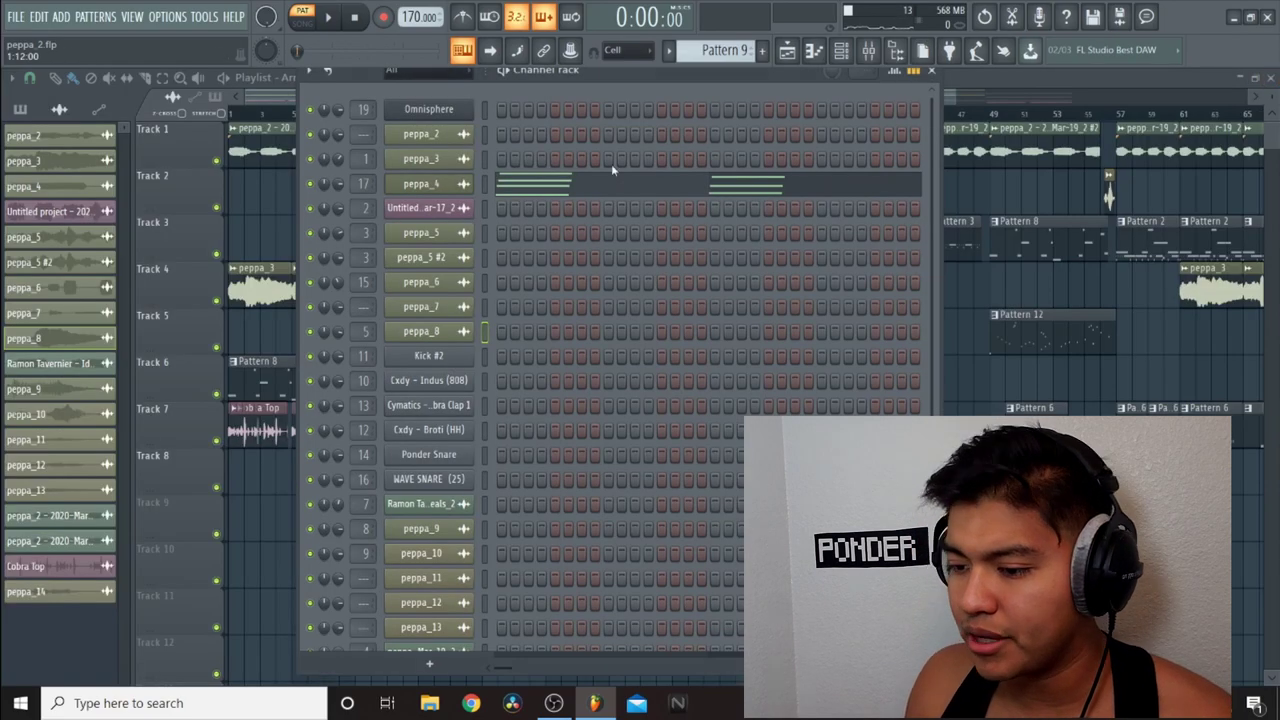
click(287, 100)
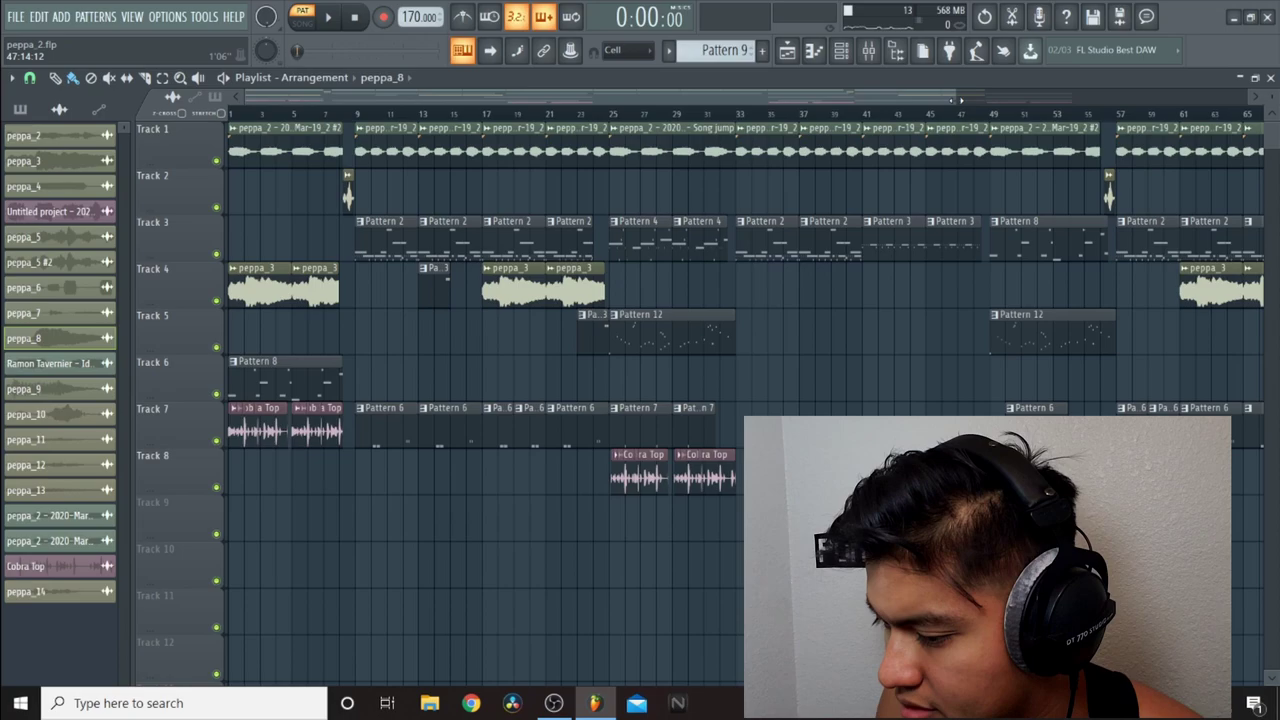
Step: Select bars 1–8 in the playlist and inspect the peppa_3 and peppa_10 clip settings
scroll(703, 118, up, 5)
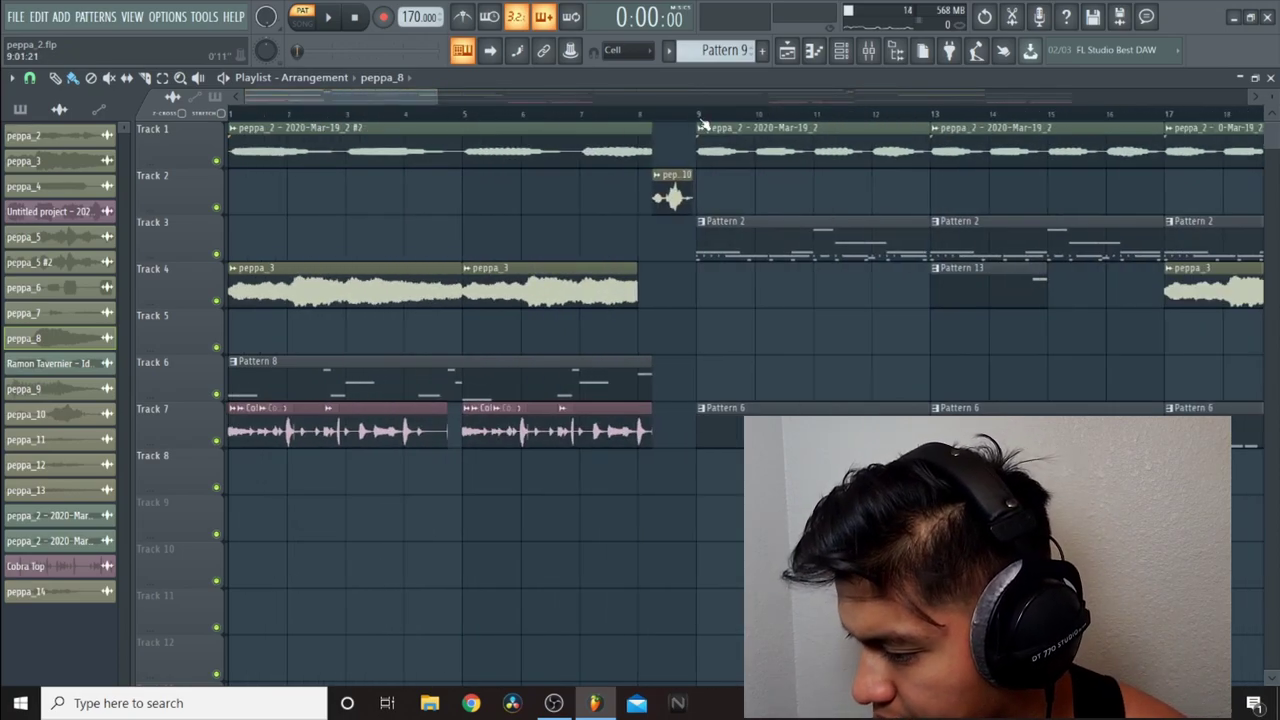
drag(703, 118, 229, 118)
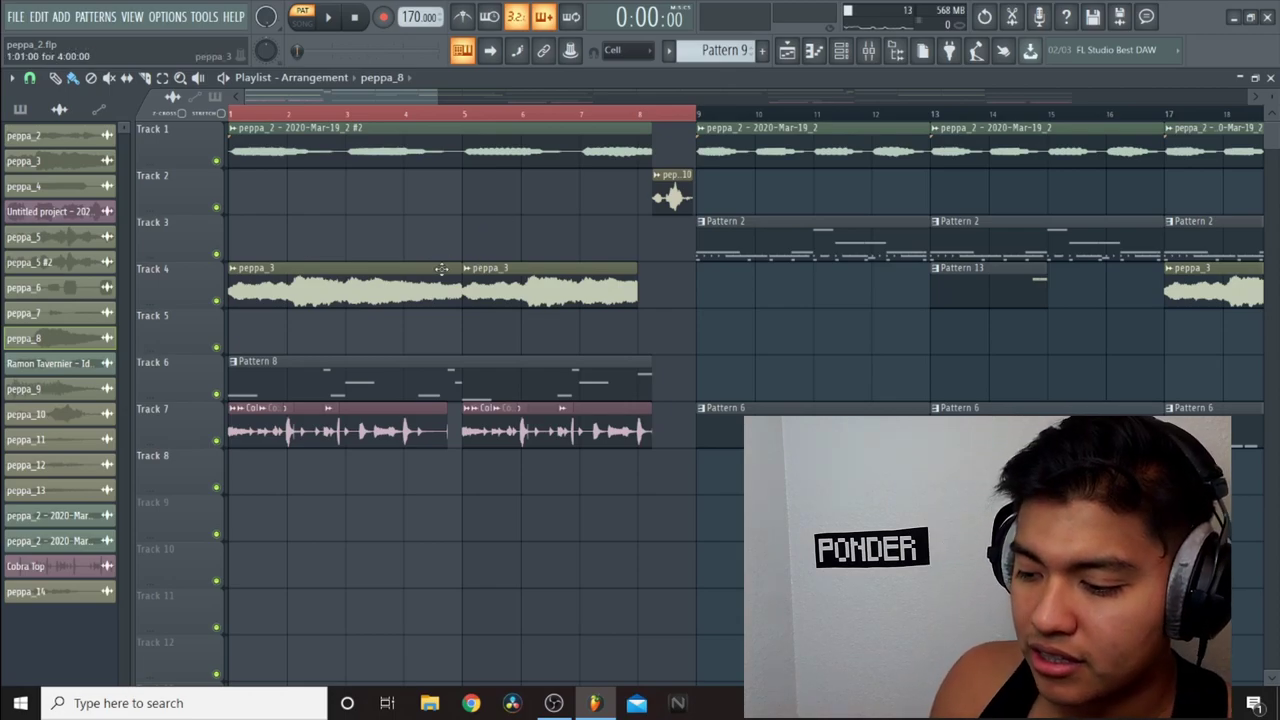
double_click(490, 285)
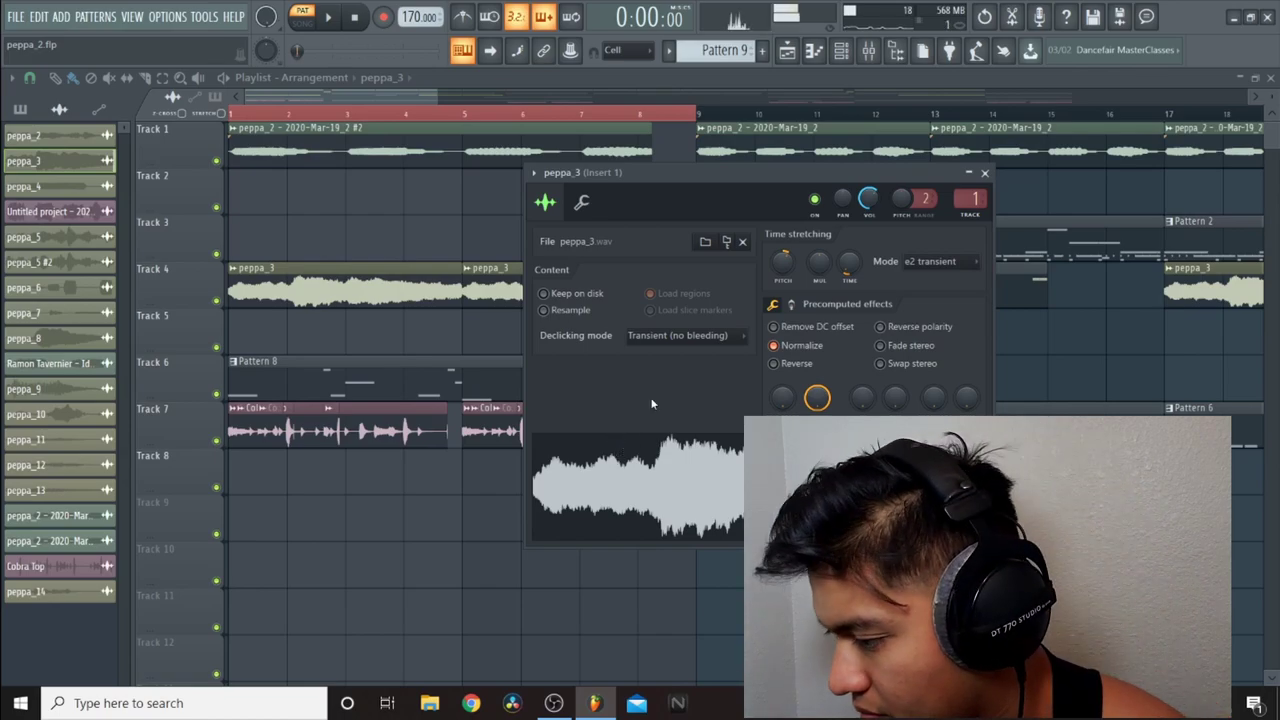
click(983, 174)
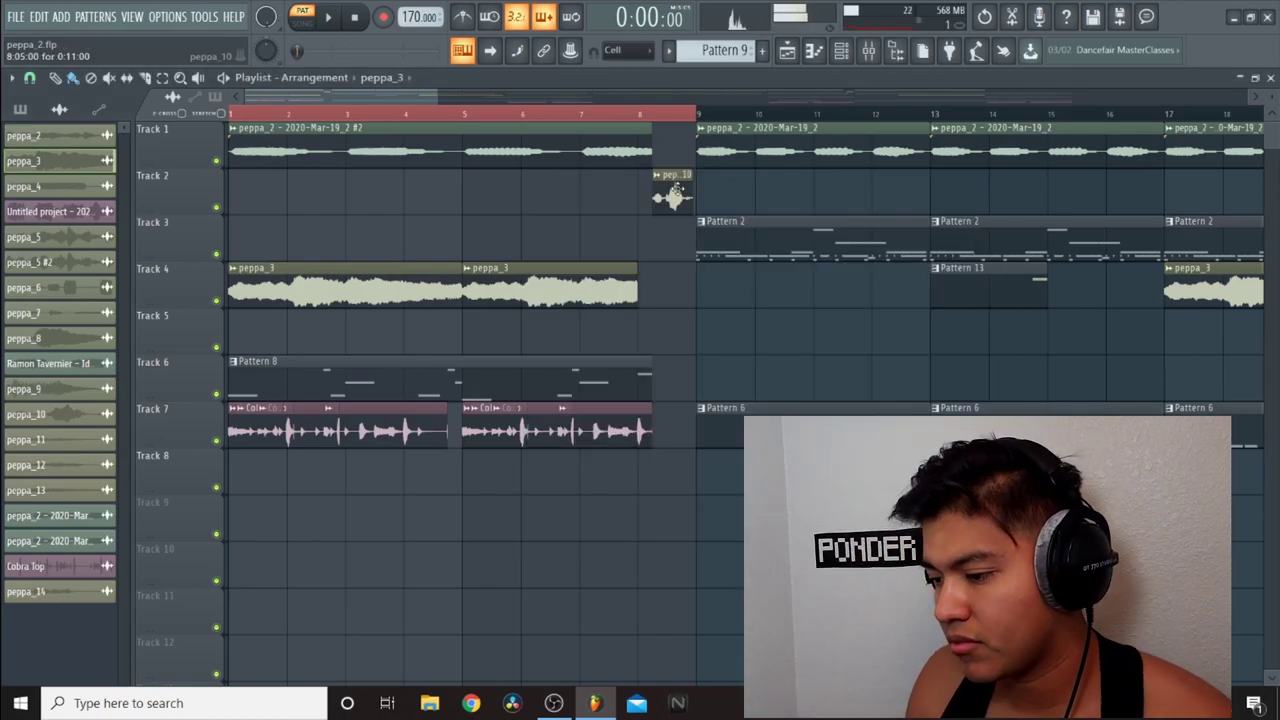
double_click(676, 190)
drag(786, 130, 548, 155)
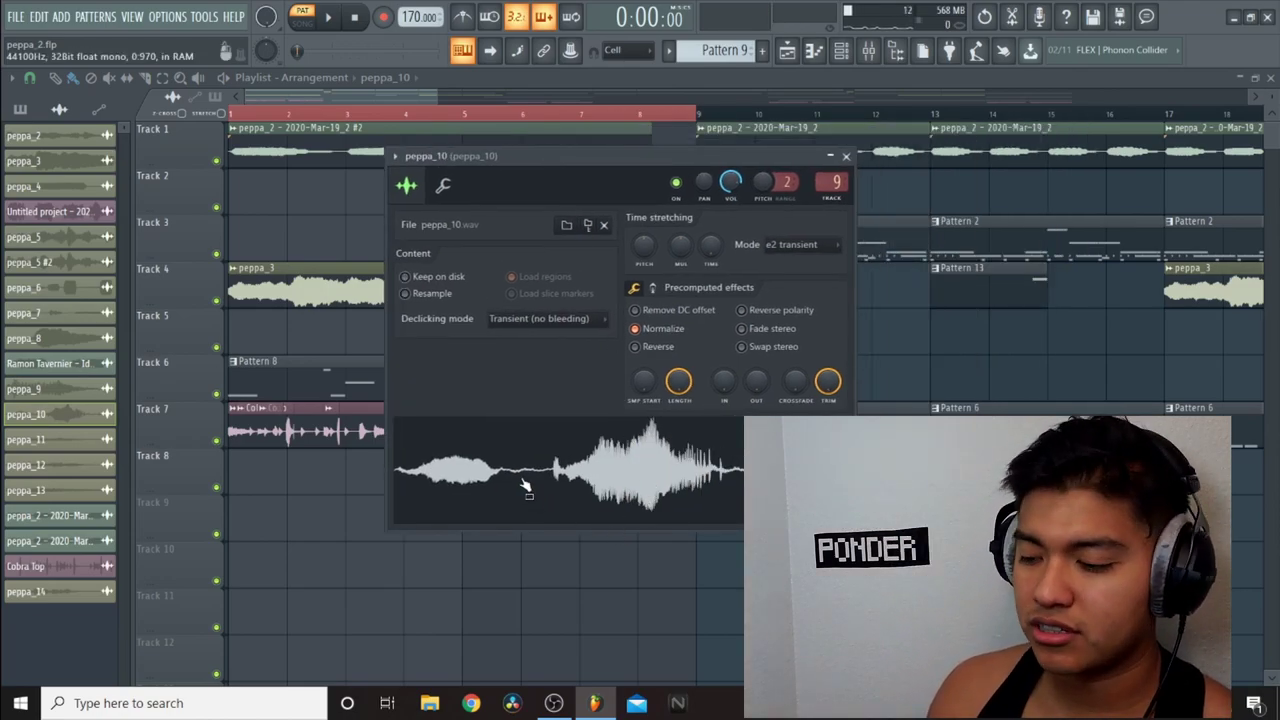
click(846, 157)
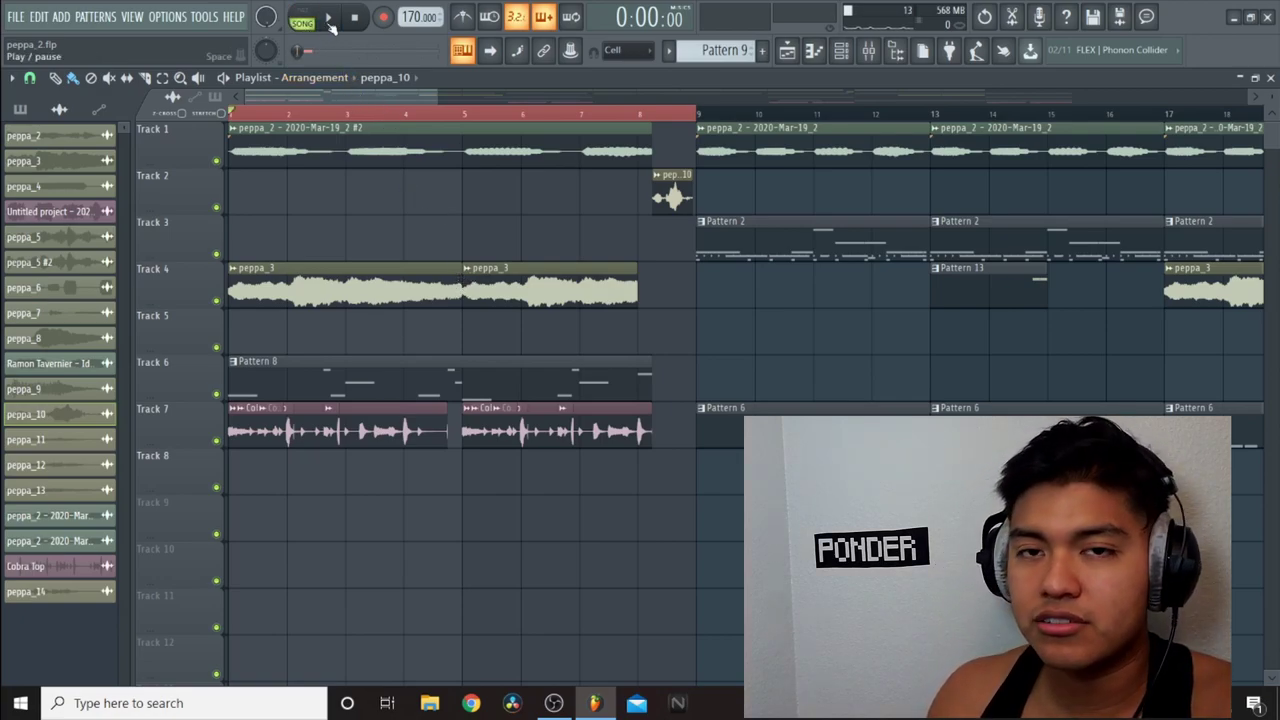
click(329, 18)
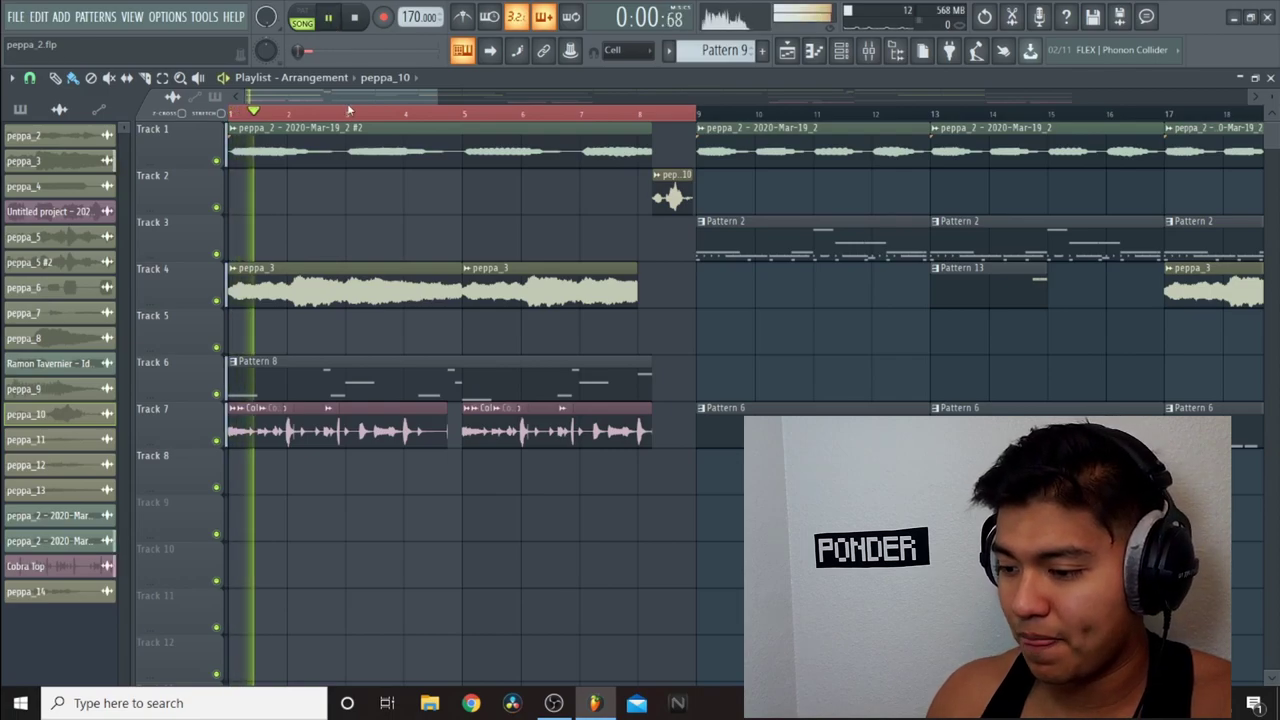
scroll(354, 117, down, 3)
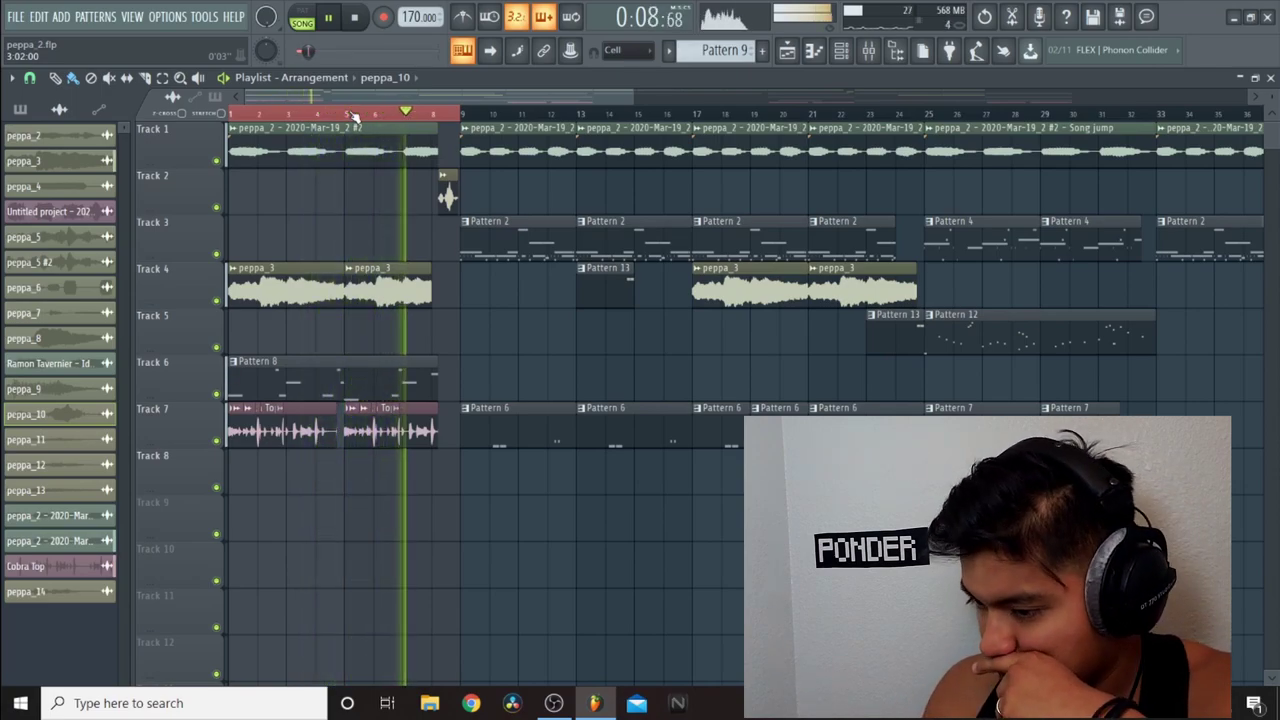
click(358, 19)
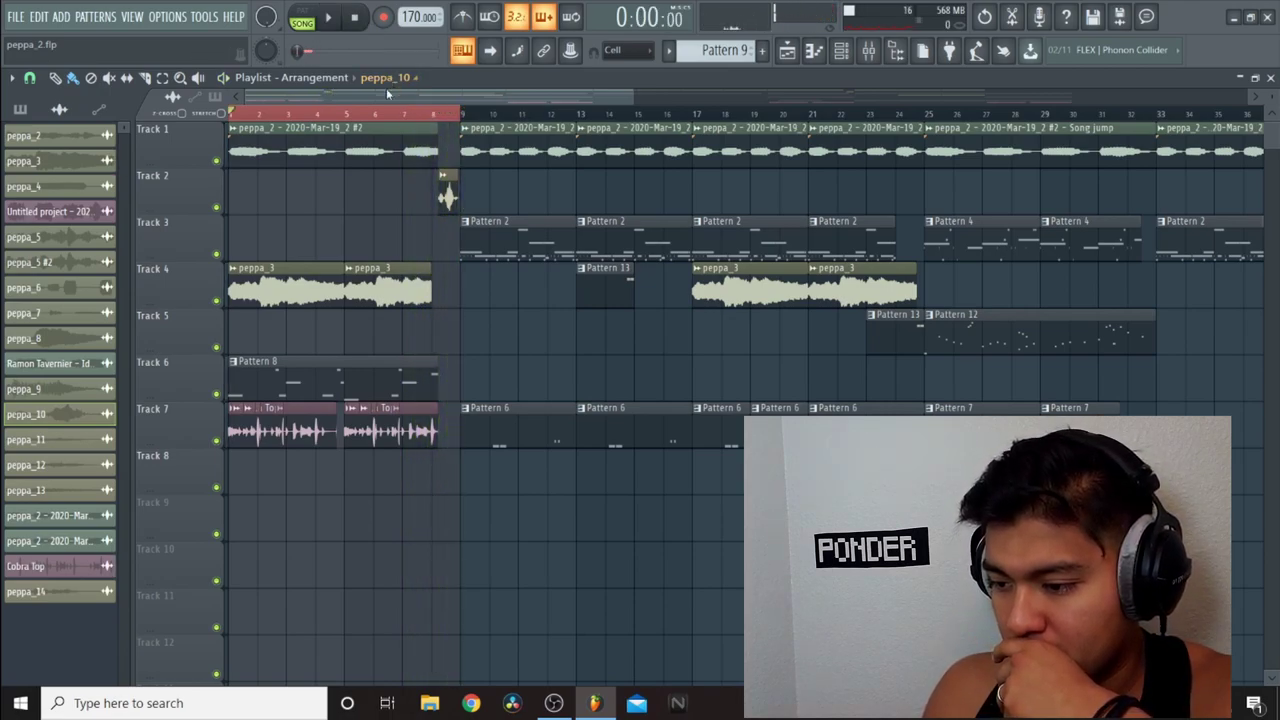
drag(388, 93, 429, 94)
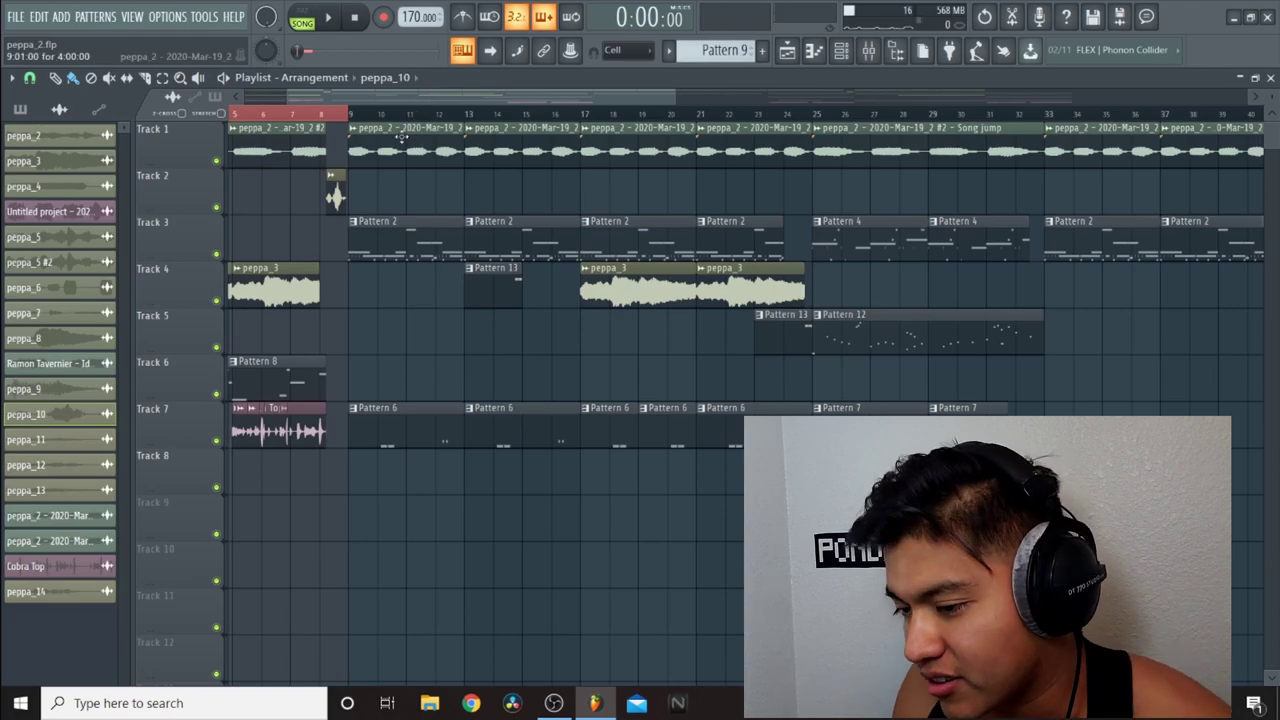
Step: Make Pattern 2 current, switch to PAT mode and play it, checking it in the Channel rack
click(445, 240)
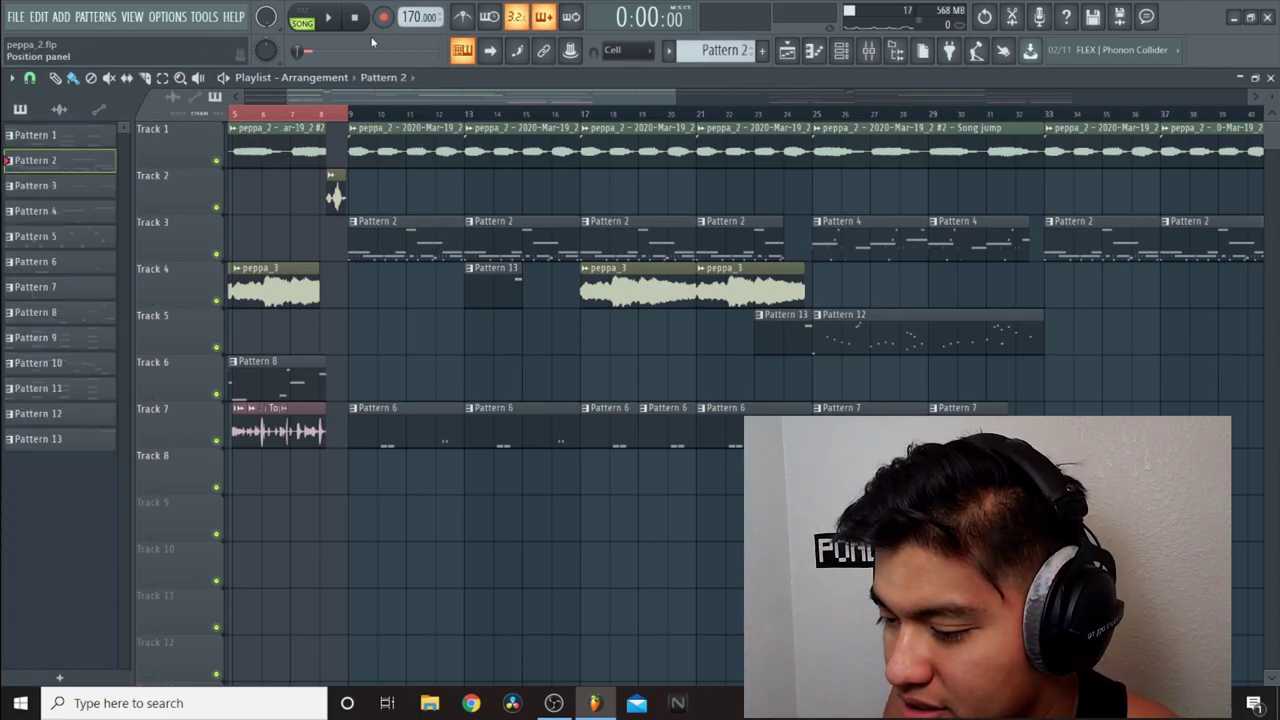
click(303, 17)
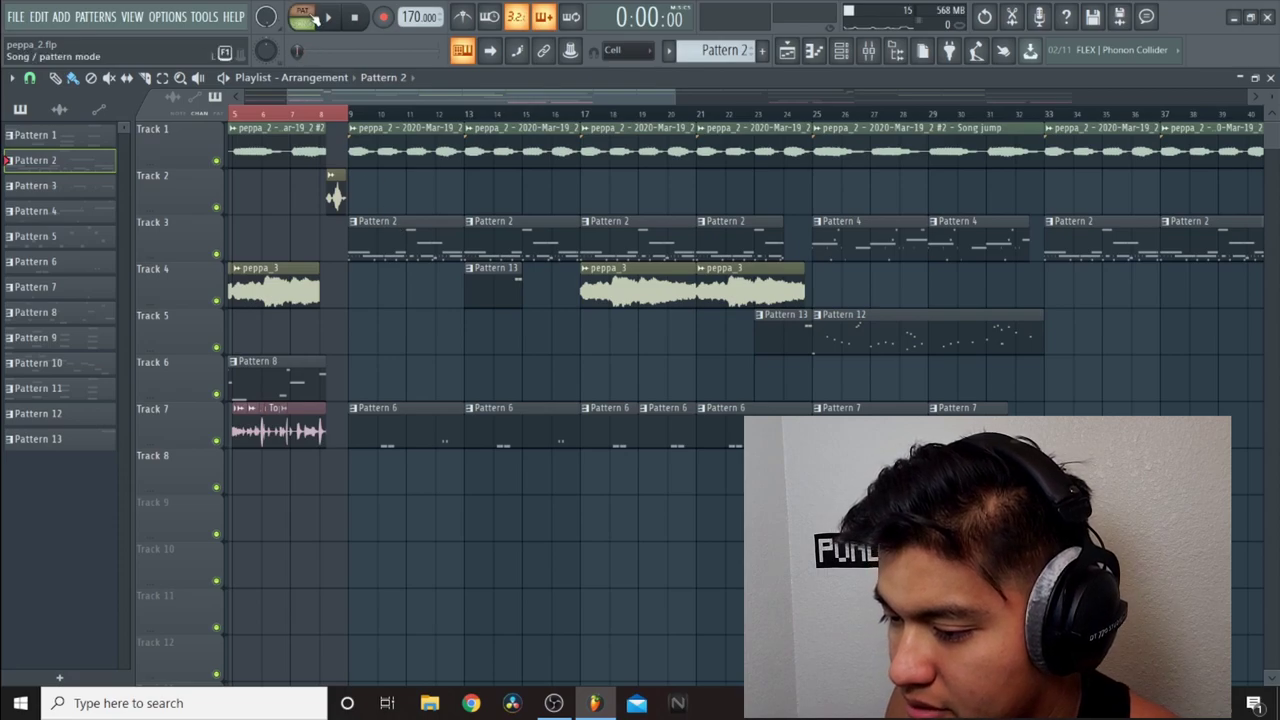
key(space)
click(841, 52)
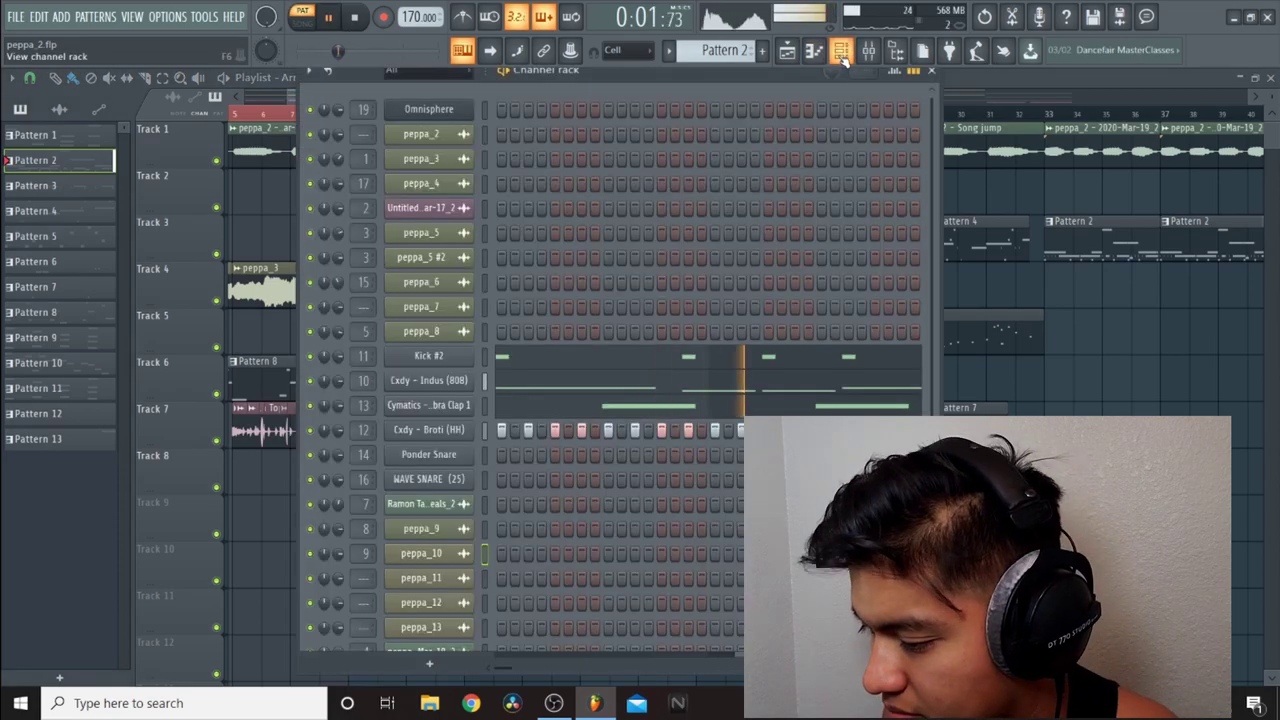
click(975, 69)
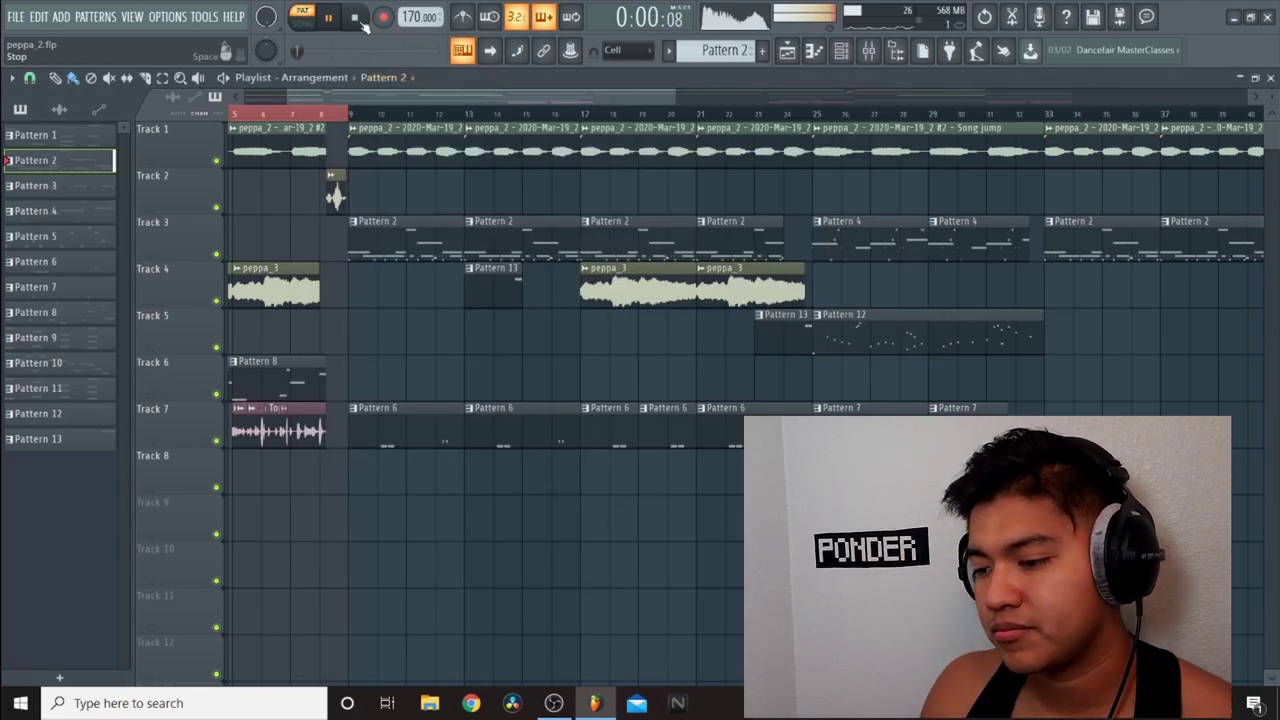
drag(439, 98, 605, 98)
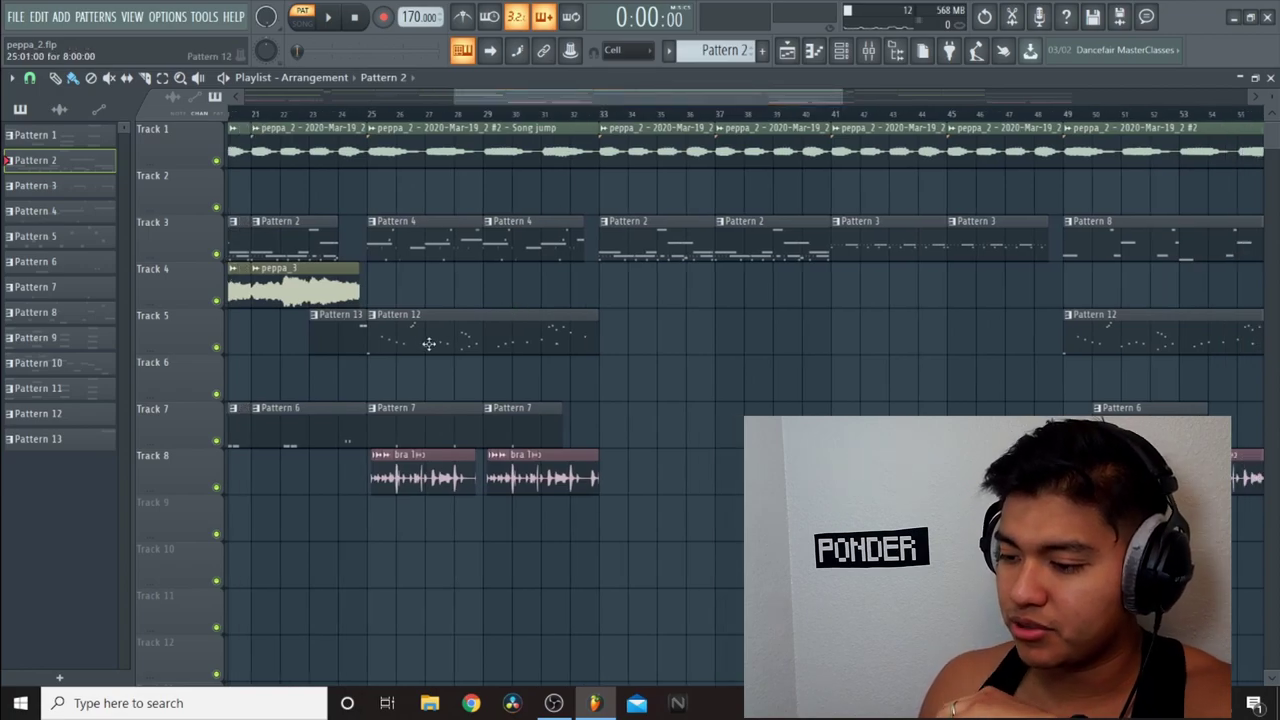
Step: Mark a loop from bar 25 to bar 33 and start song playback at bar 25
drag(372, 120, 598, 142)
click(363, 116)
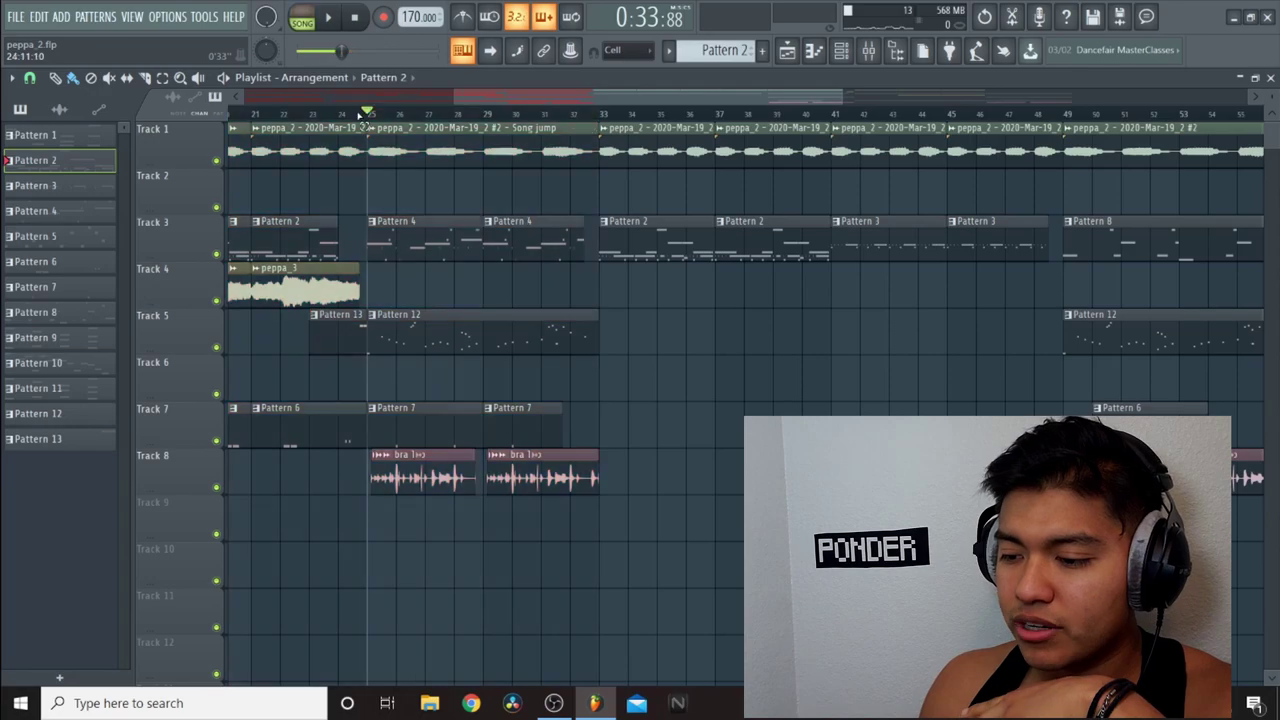
drag(370, 115, 563, 181)
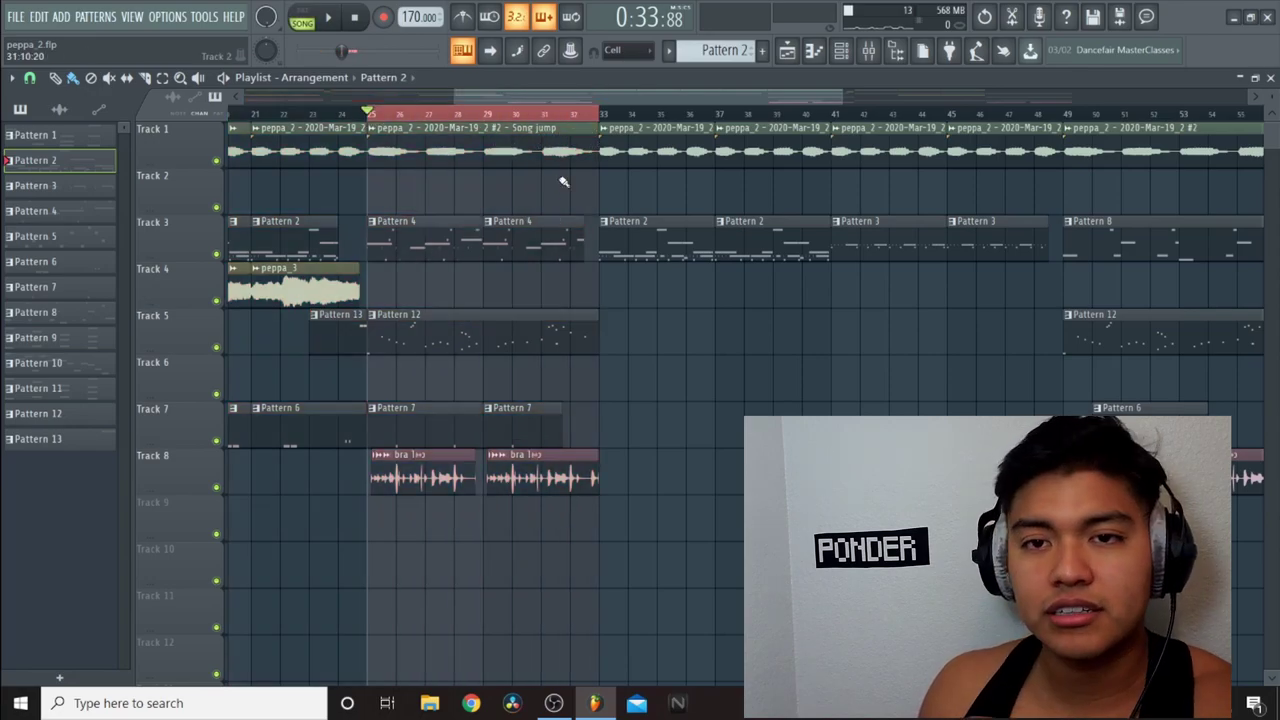
Step: Play Pattern 12's peppa_8 notes from Track 5 in the piano roll, then close it
double_click(434, 313)
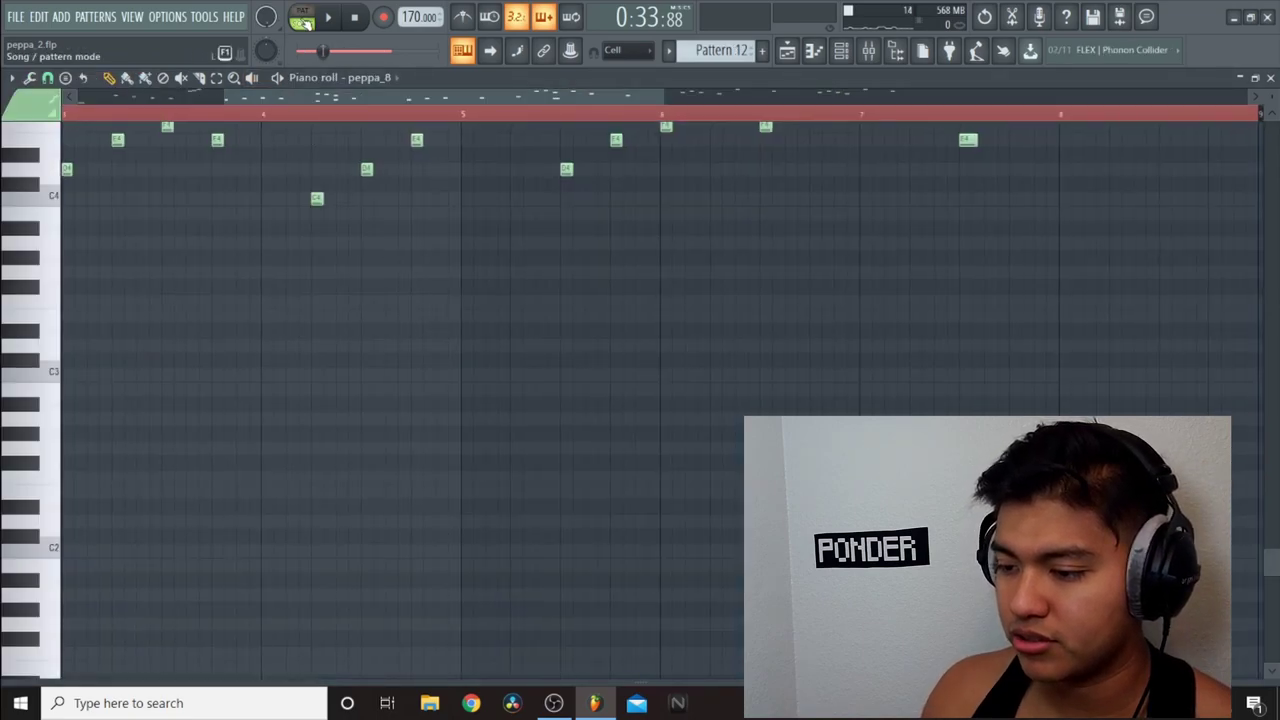
click(324, 20)
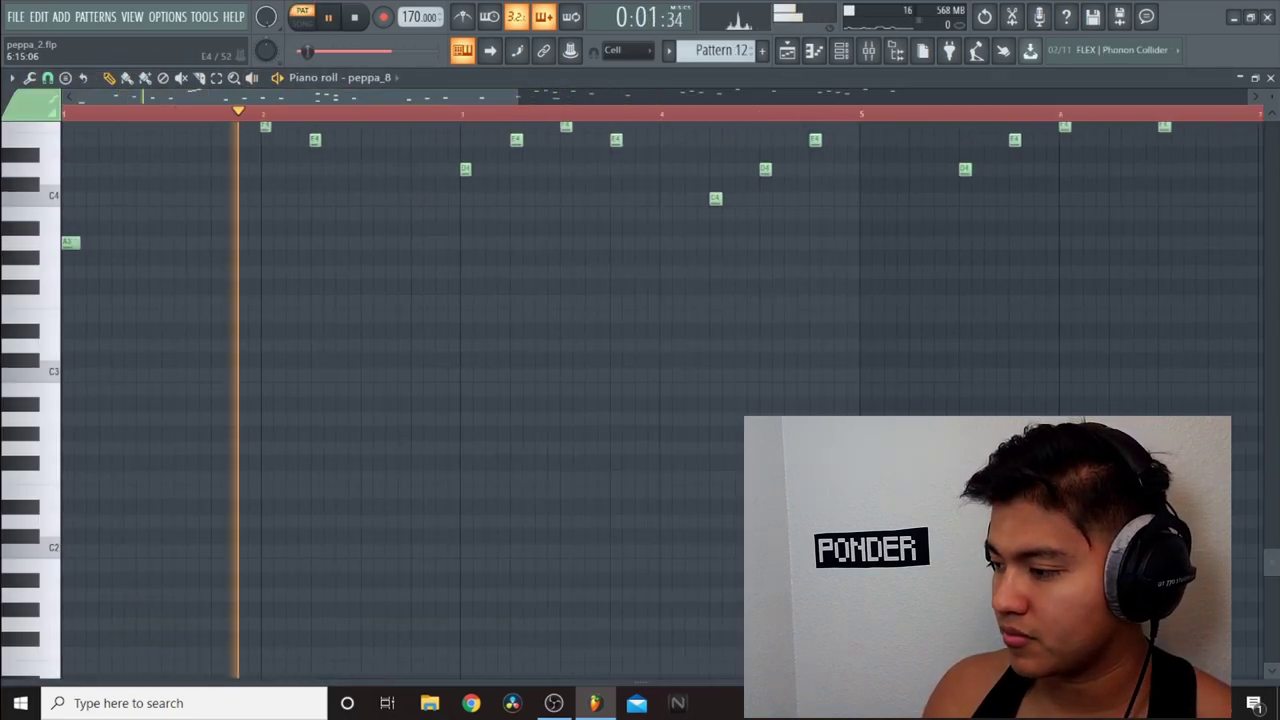
key(Escape)
key(Escape)
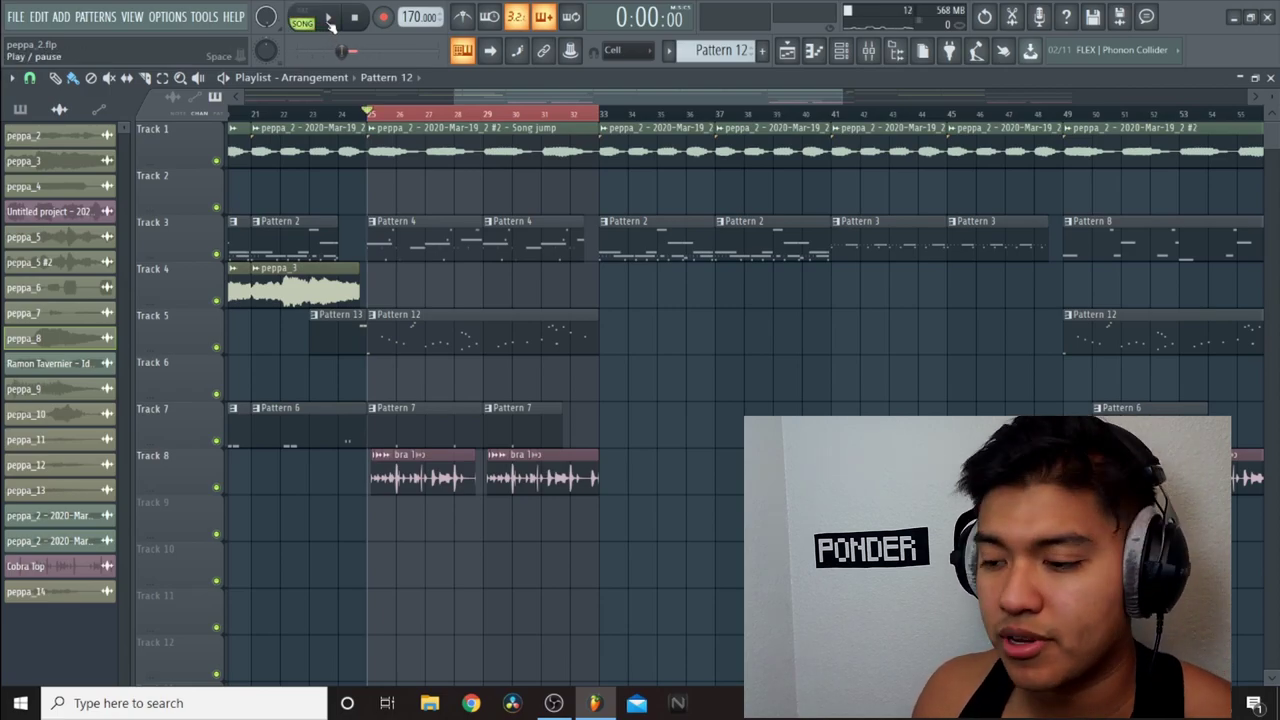
Step: Play the bar 25–33 loop, stop it, and zoom out to show the whole arrangement
click(329, 19)
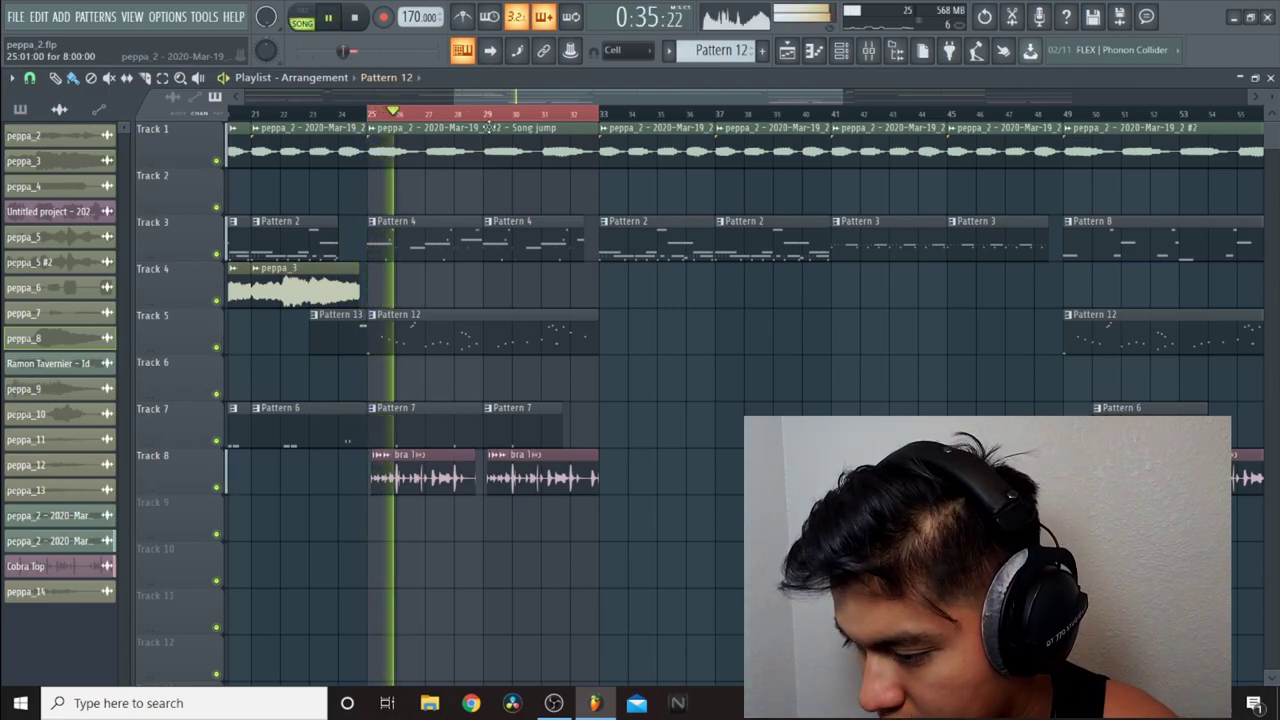
scroll(497, 116, down, 2)
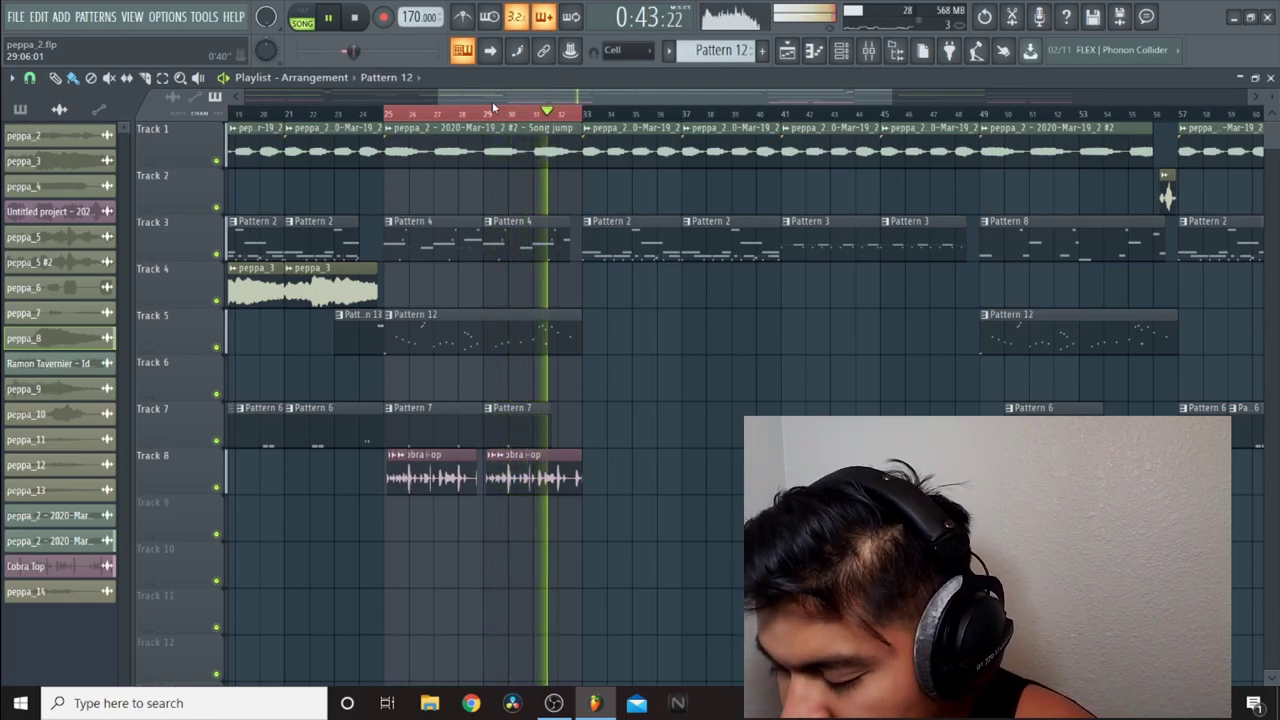
key(space)
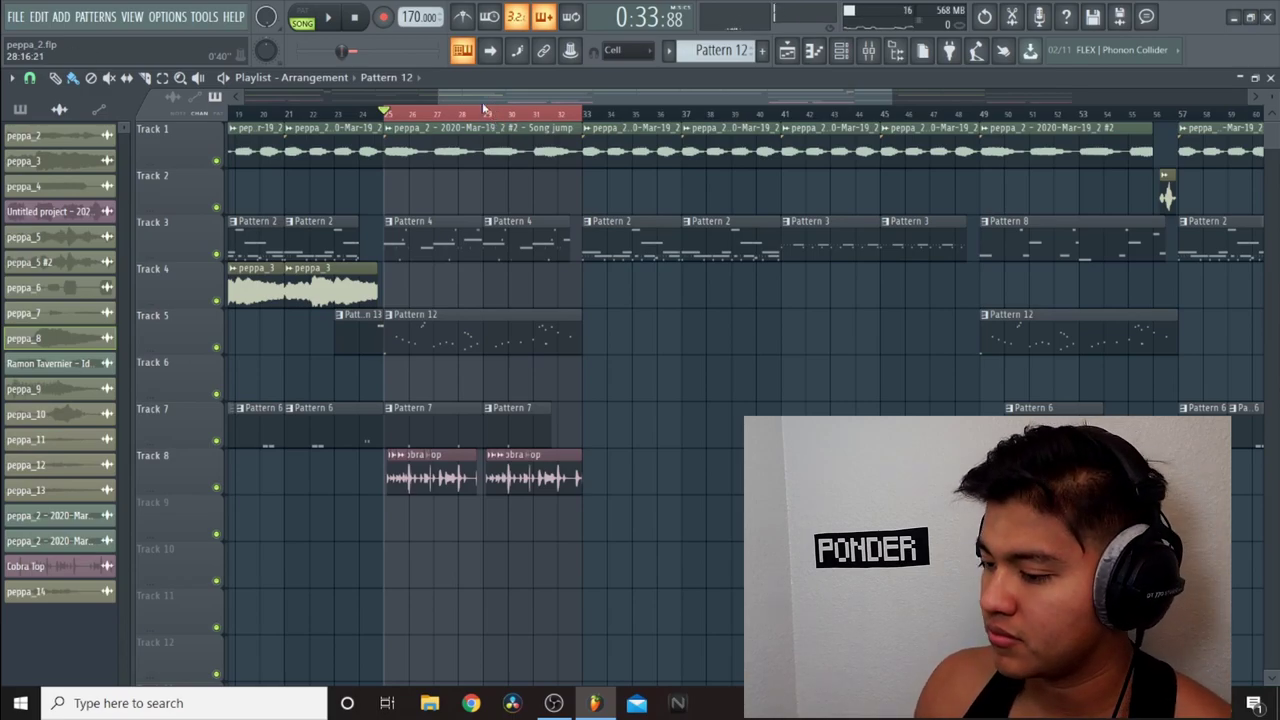
scroll(484, 108, down, 4)
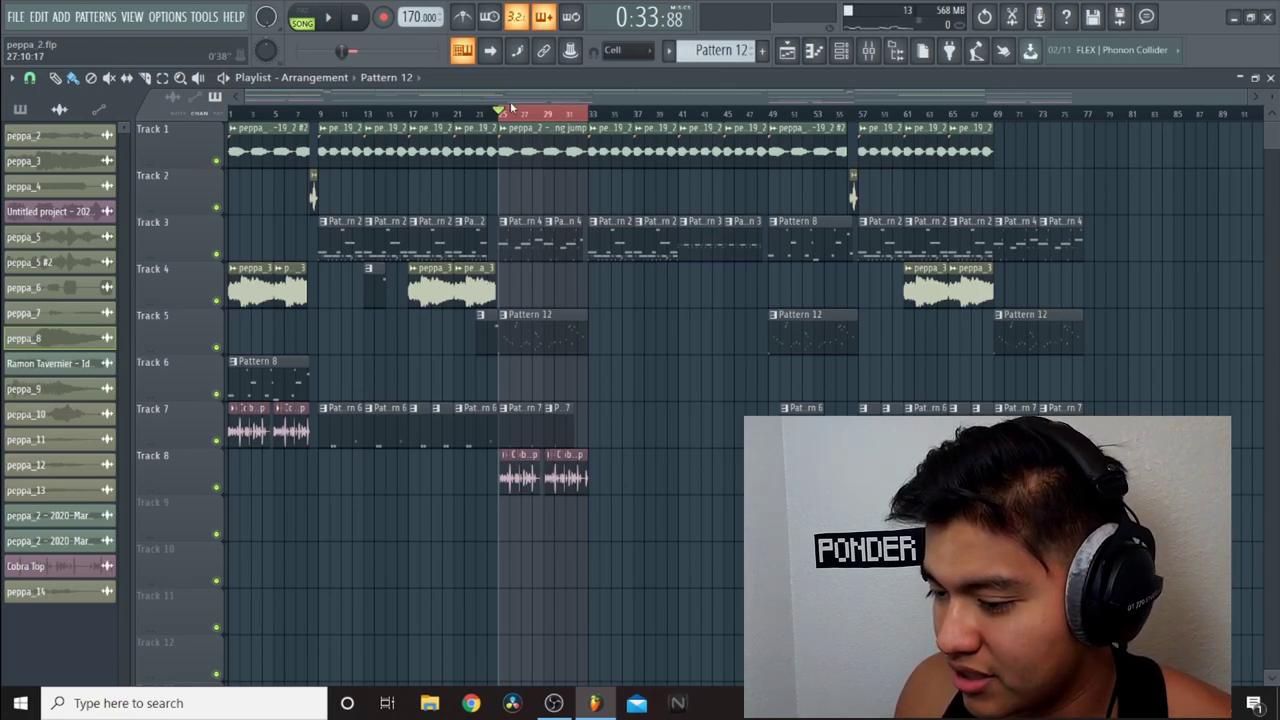
Step: Move the playhead near bar 12, then rewind to 0:00 and play the song
click(352, 114)
click(354, 17)
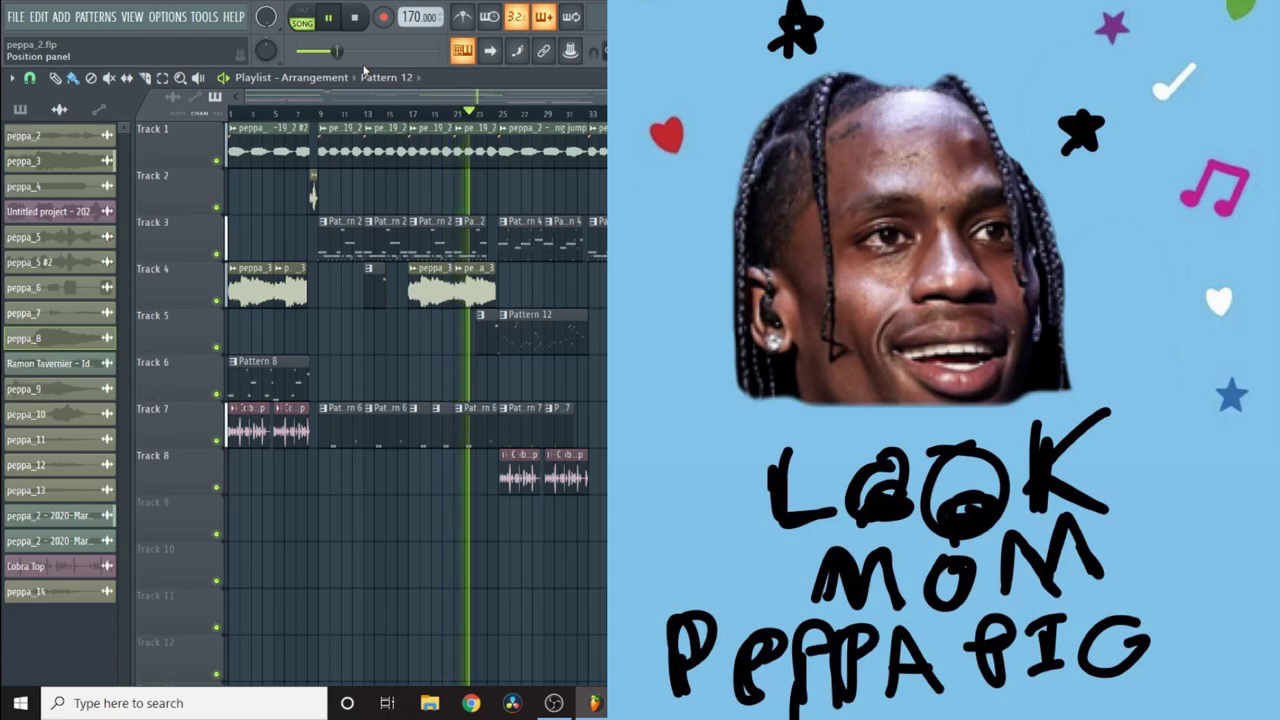
Step: Paint Pattern 13 clips on Track 5 near bar 13, then check the Track 1 peppa_2 sample settings
click(371, 320)
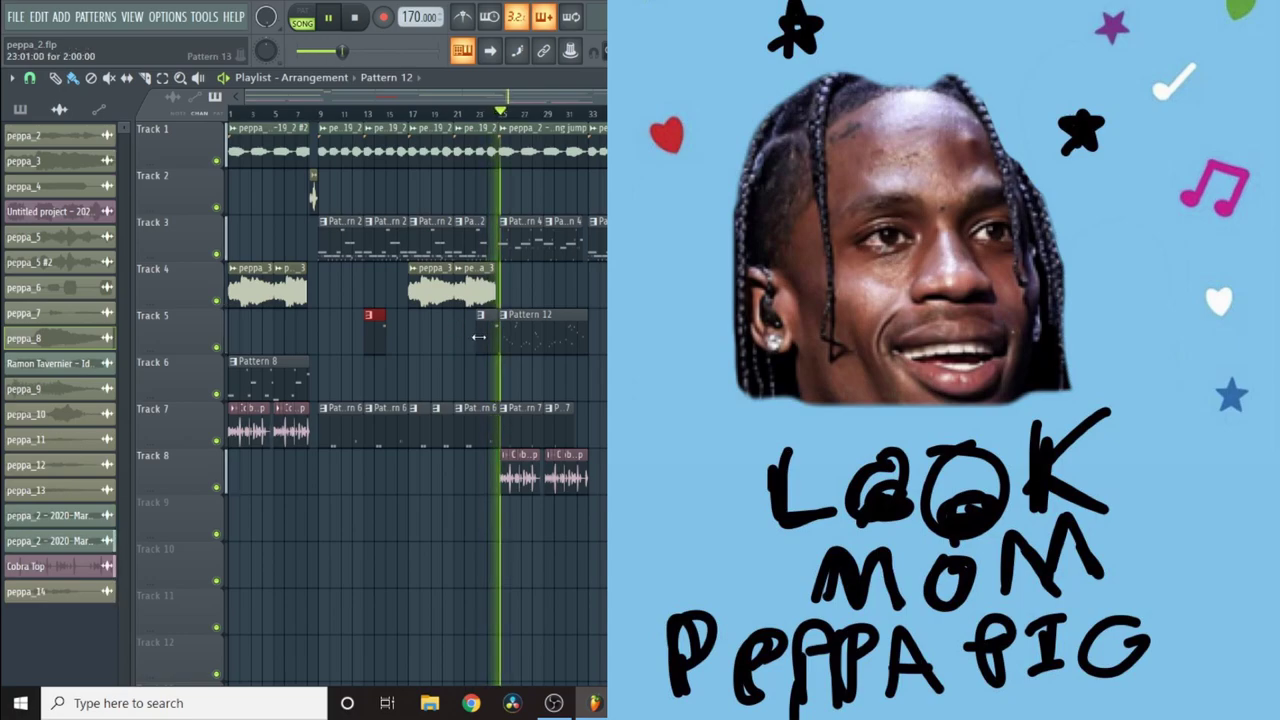
click(482, 320)
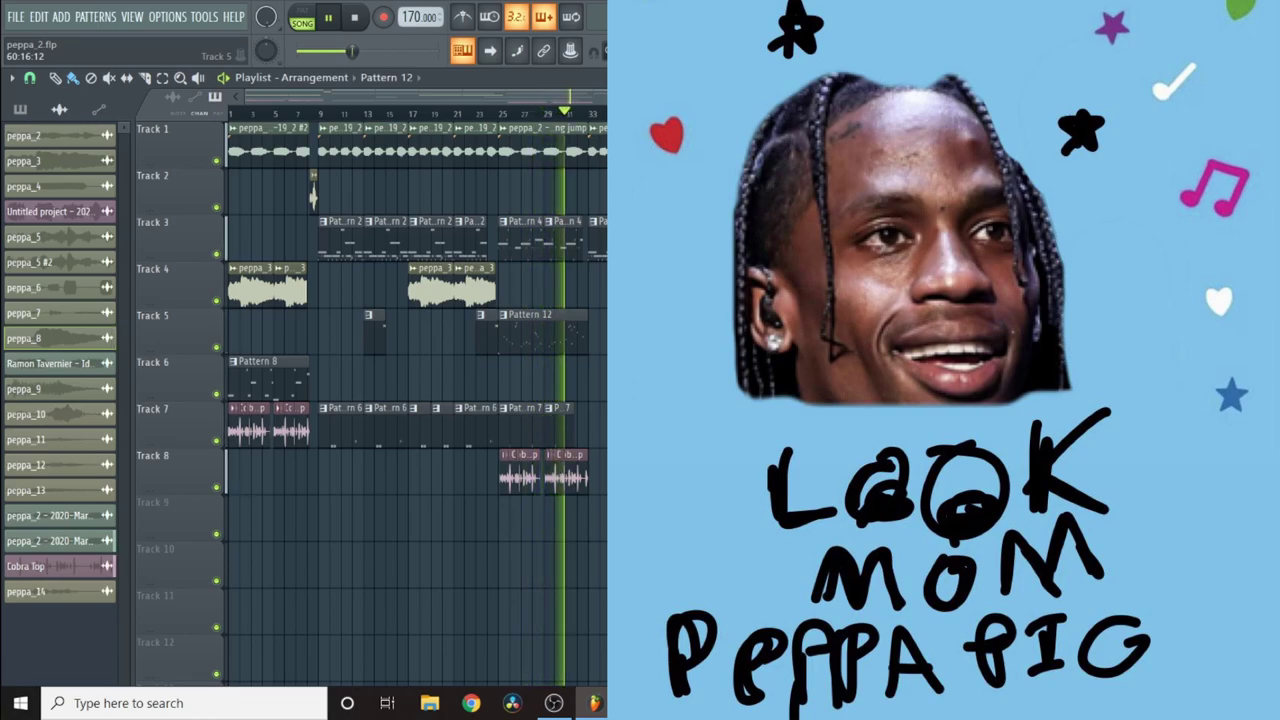
double_click(536, 165)
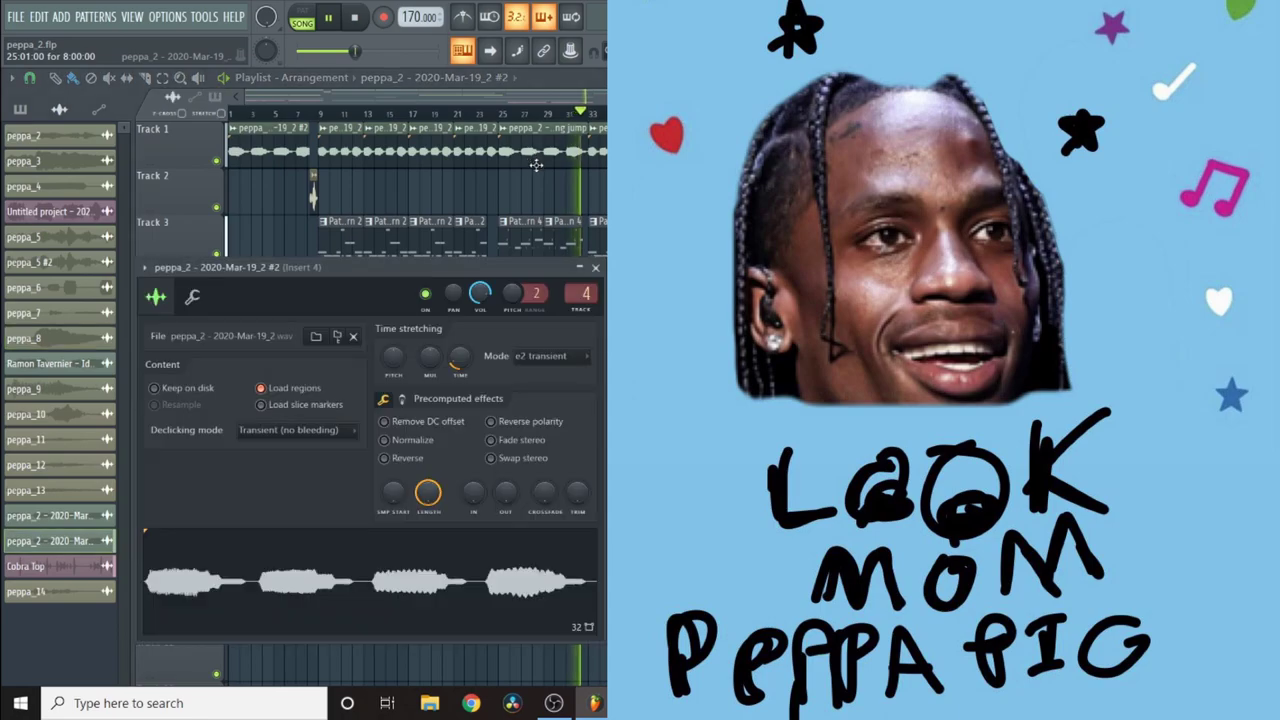
drag(225, 281, 700, 150)
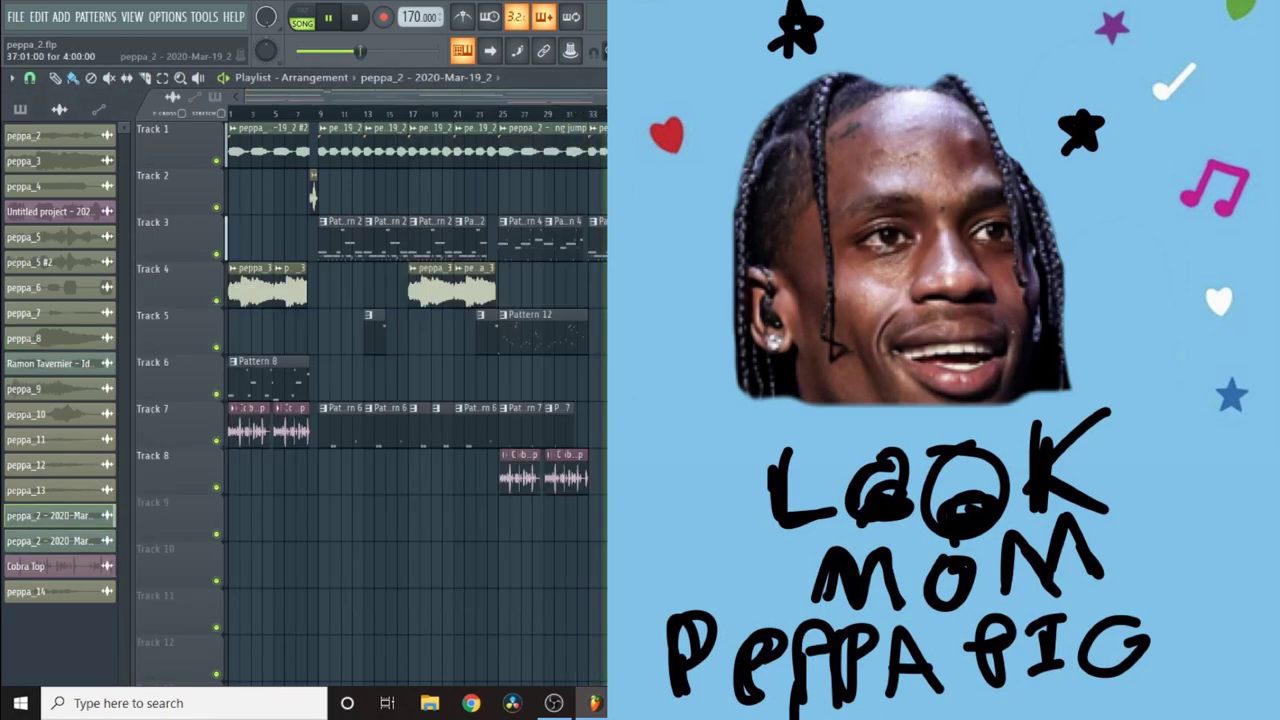